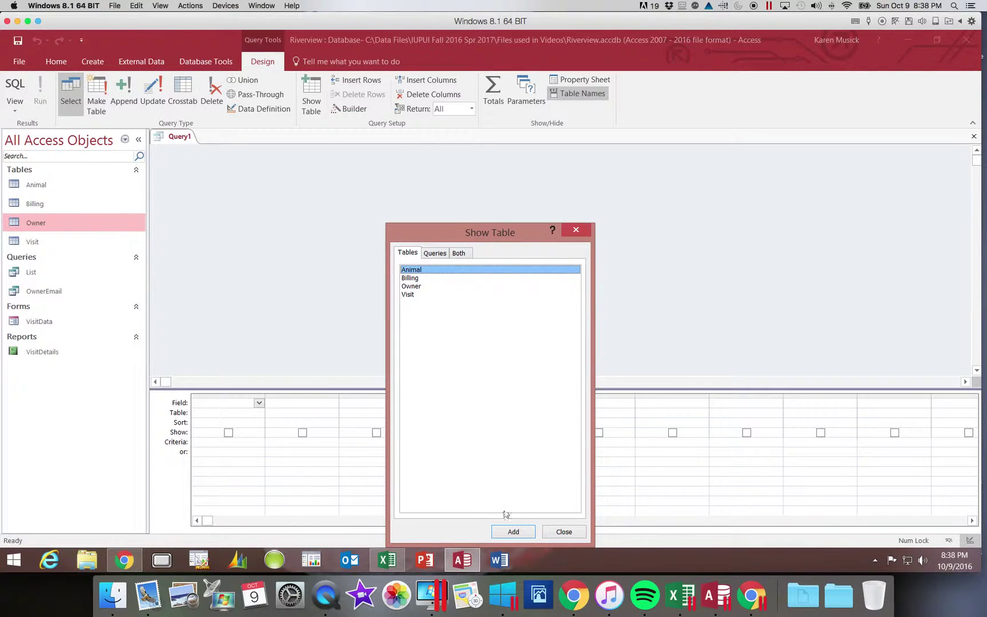
Step: Add the Animal, Visit and Owner tables to the new query and close the table list
click(513, 532)
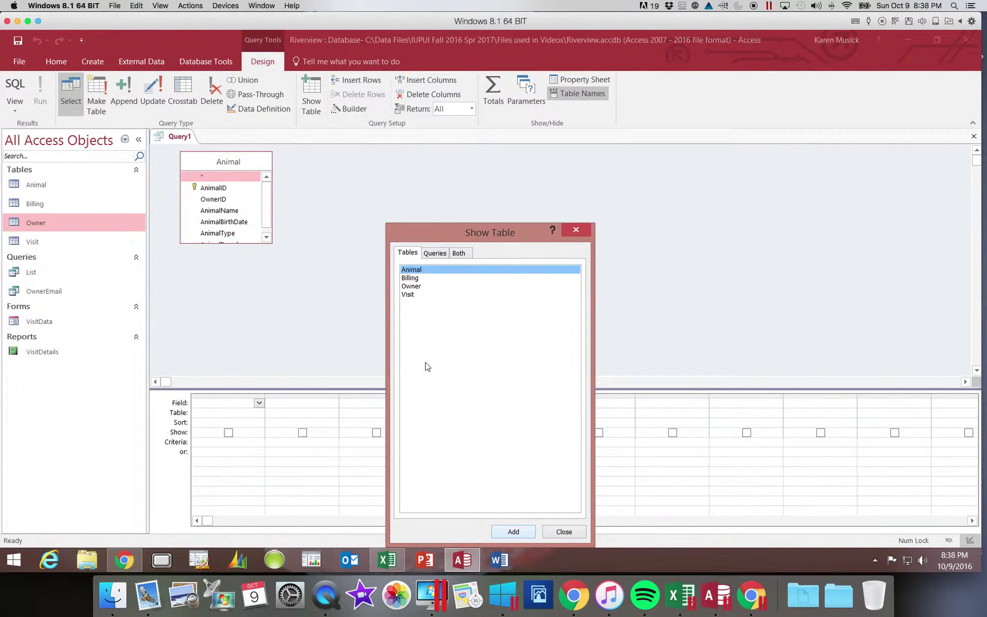
click(415, 296)
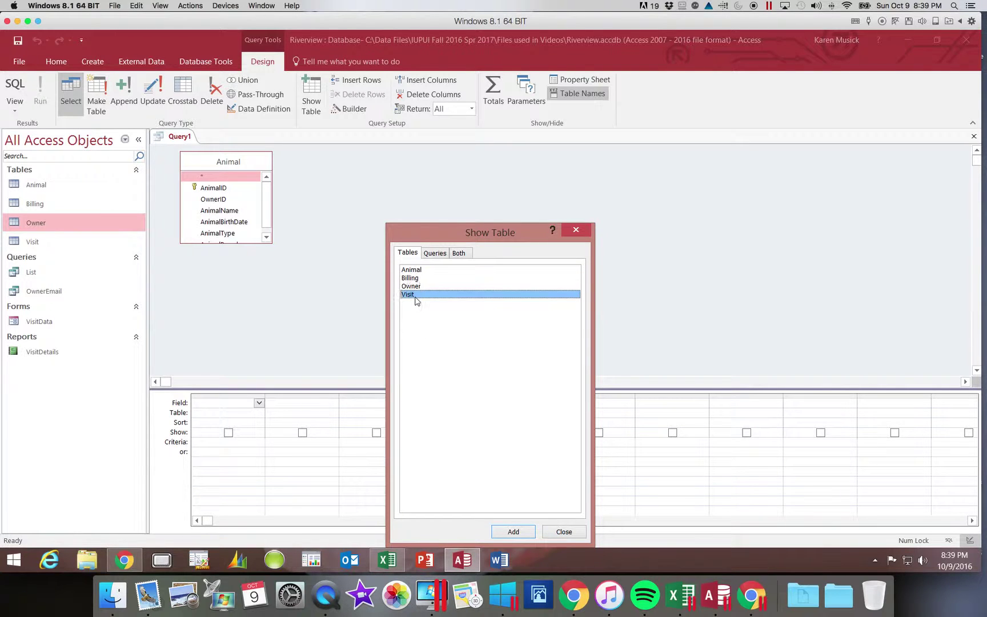
click(514, 533)
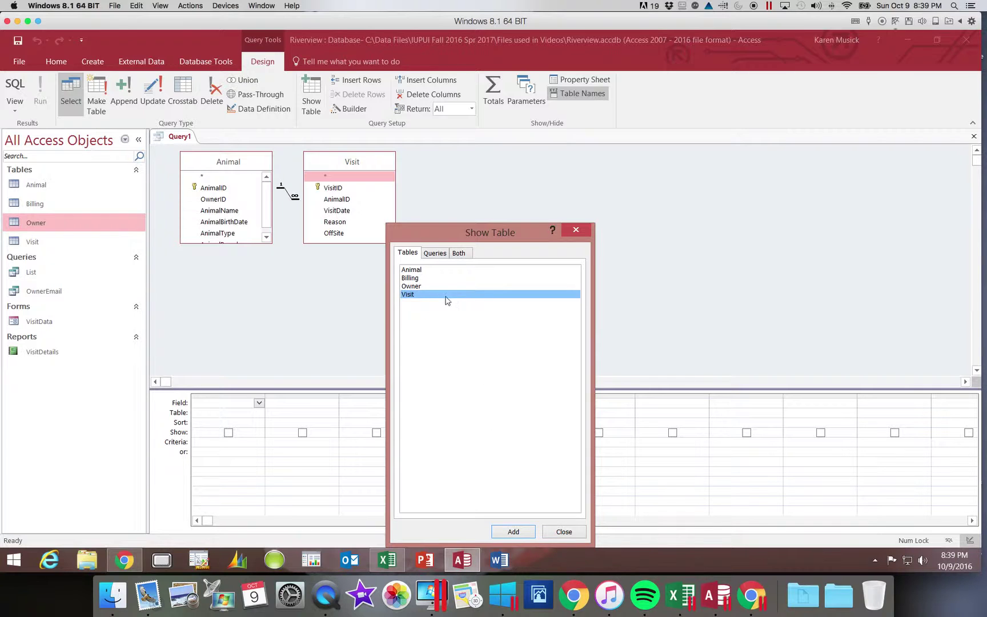
click(423, 287)
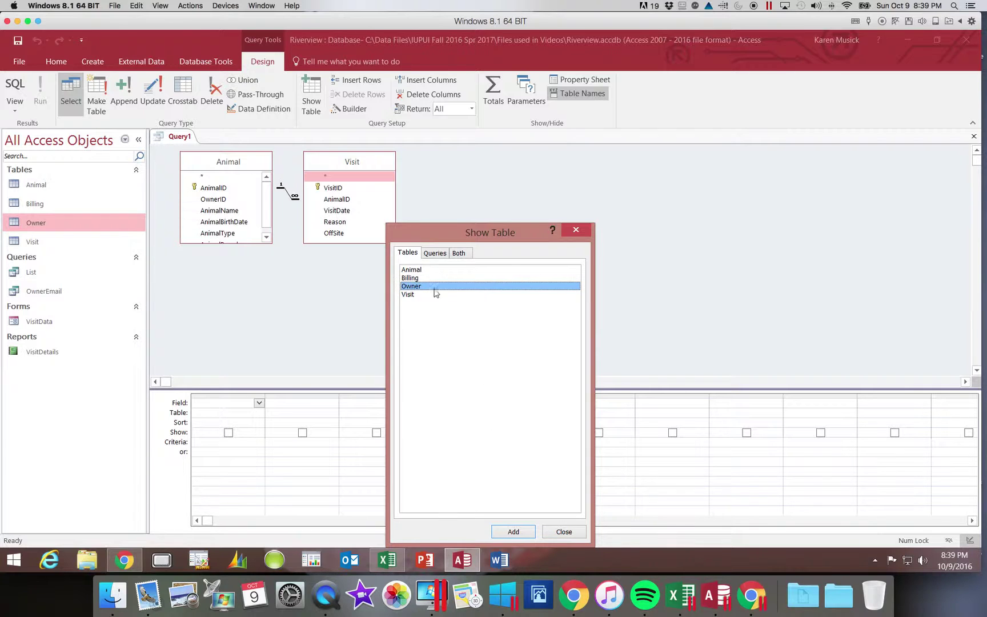
click(518, 532)
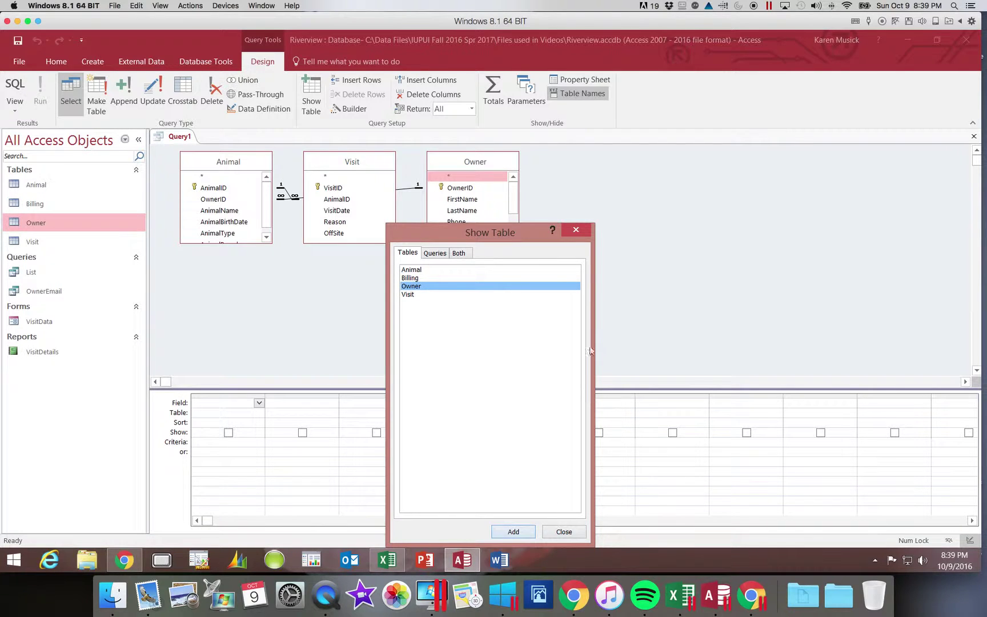
click(576, 231)
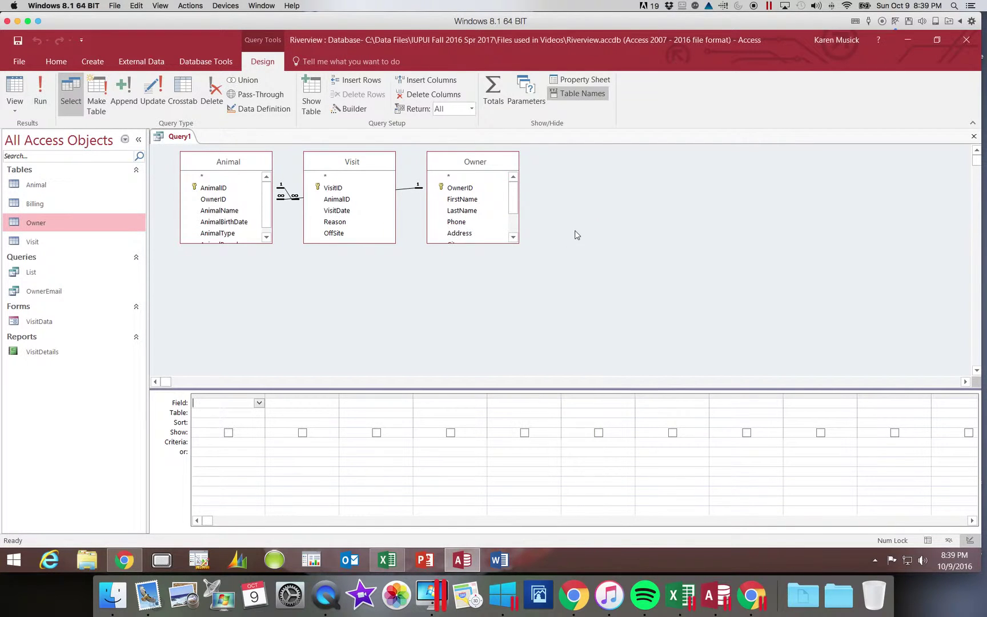
Step: Remove the Owner table from the query design
click(494, 166)
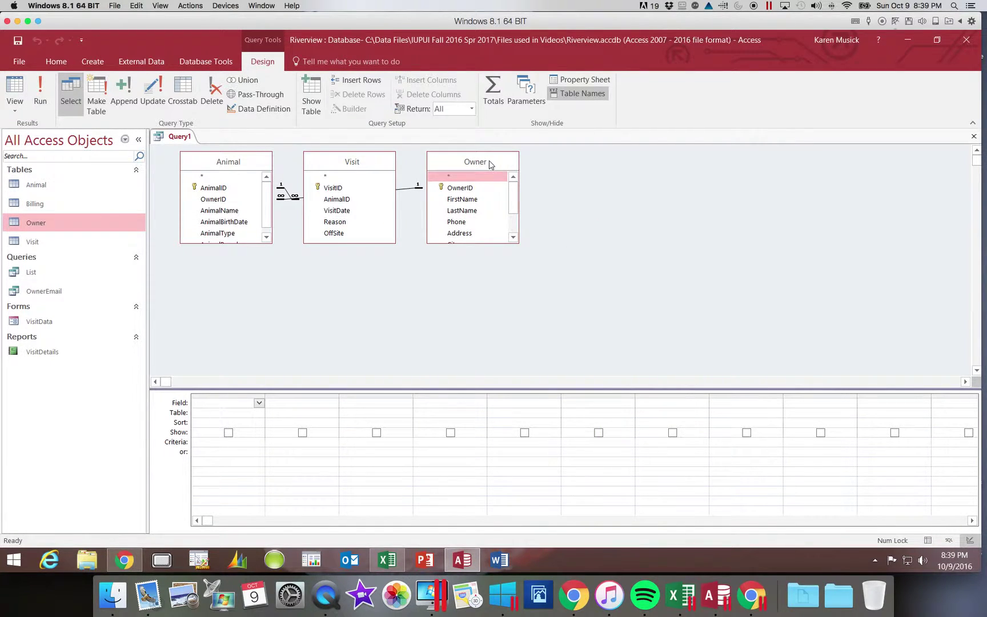
right_click(490, 164)
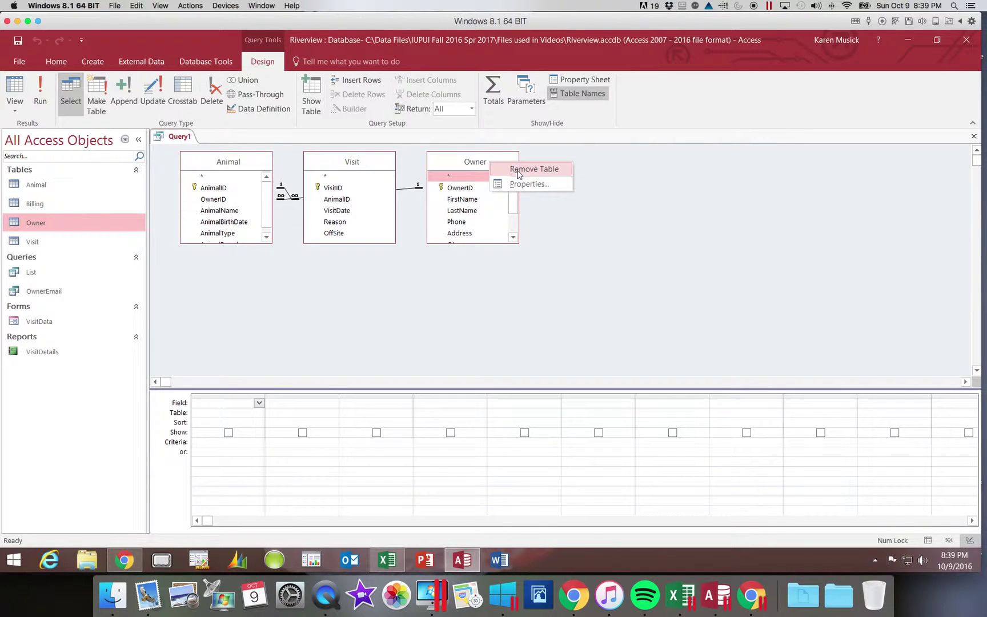
click(518, 171)
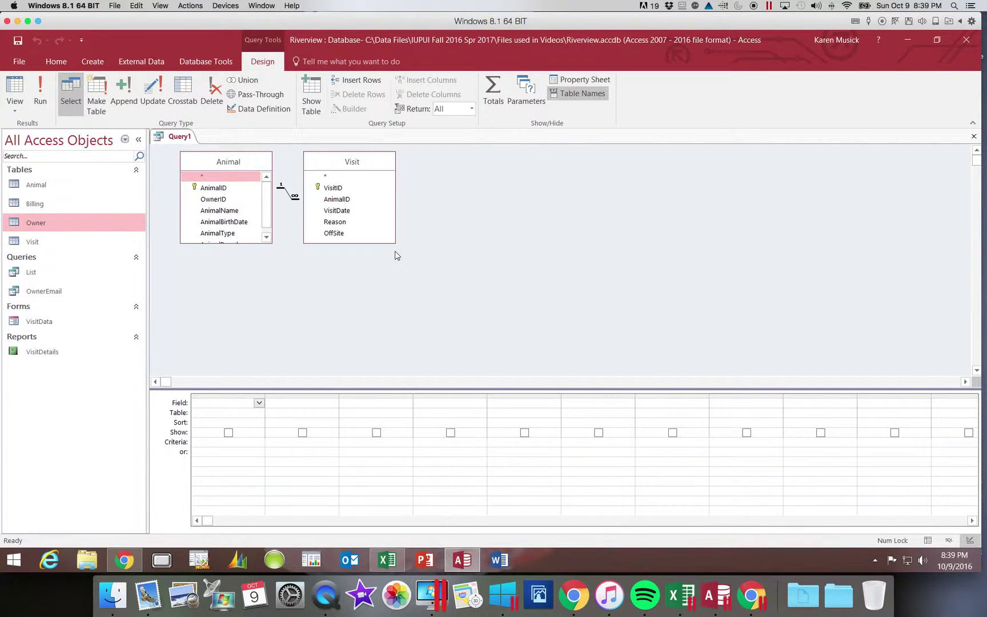
Step: Lengthen the Animal field list to fit all its fields and add AnimalType, AnimalBreed and AnimalName to the design grid
click(220, 244)
drag(221, 246, 222, 256)
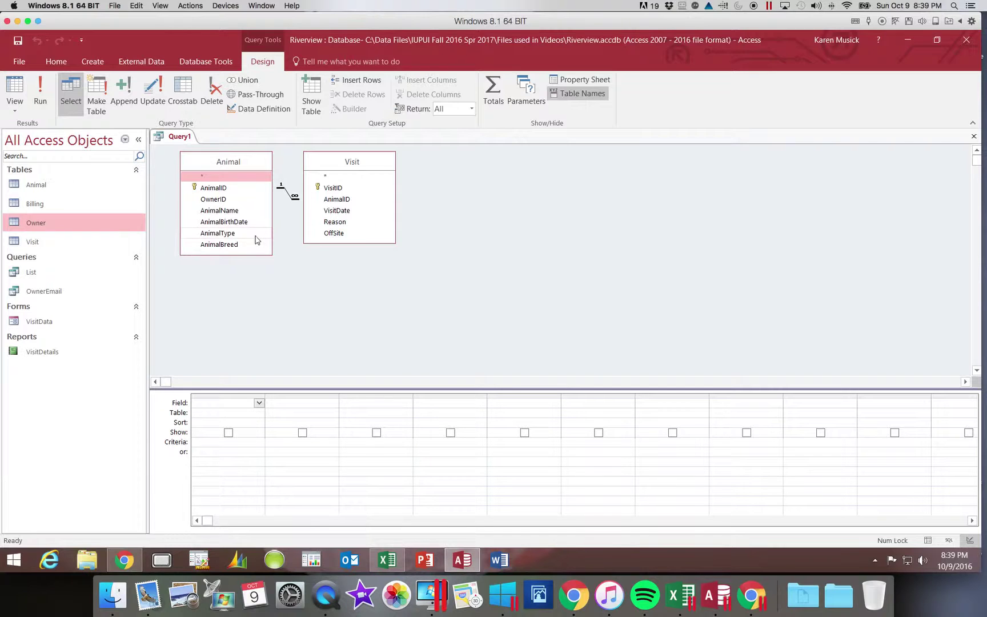
double_click(237, 233)
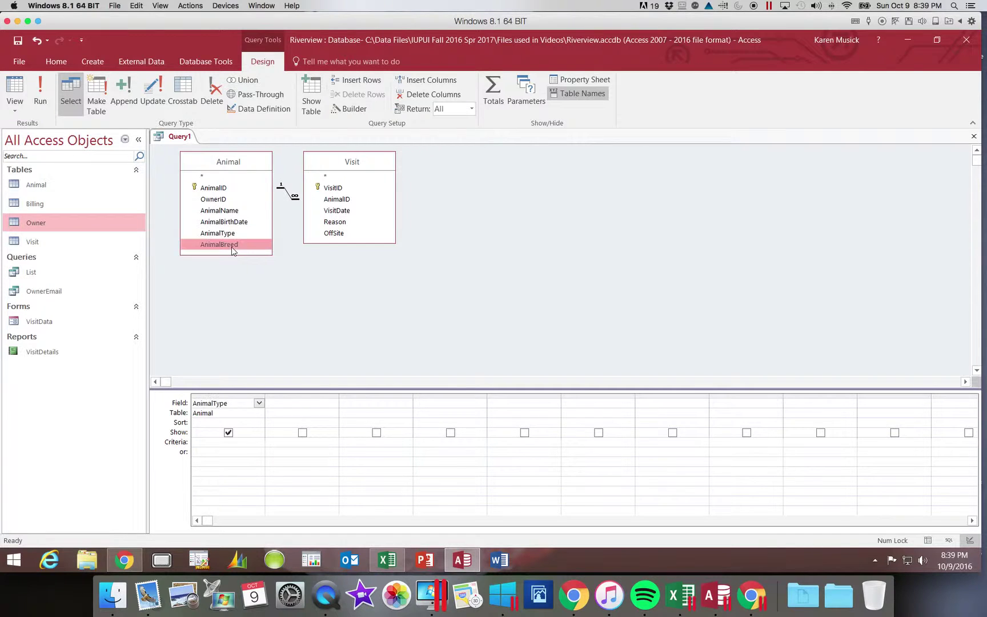
double_click(233, 245)
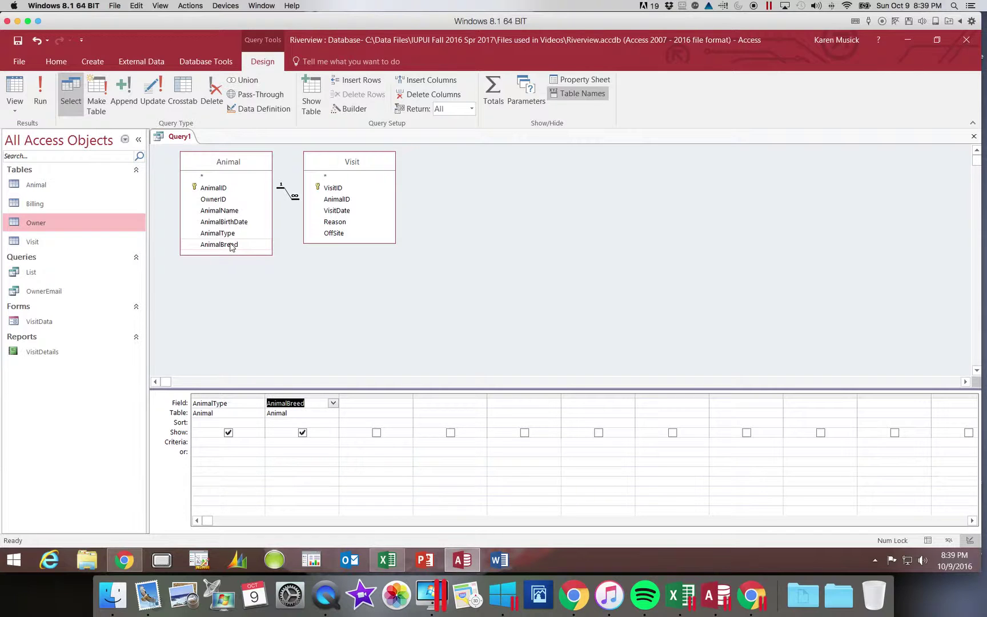
click(232, 211)
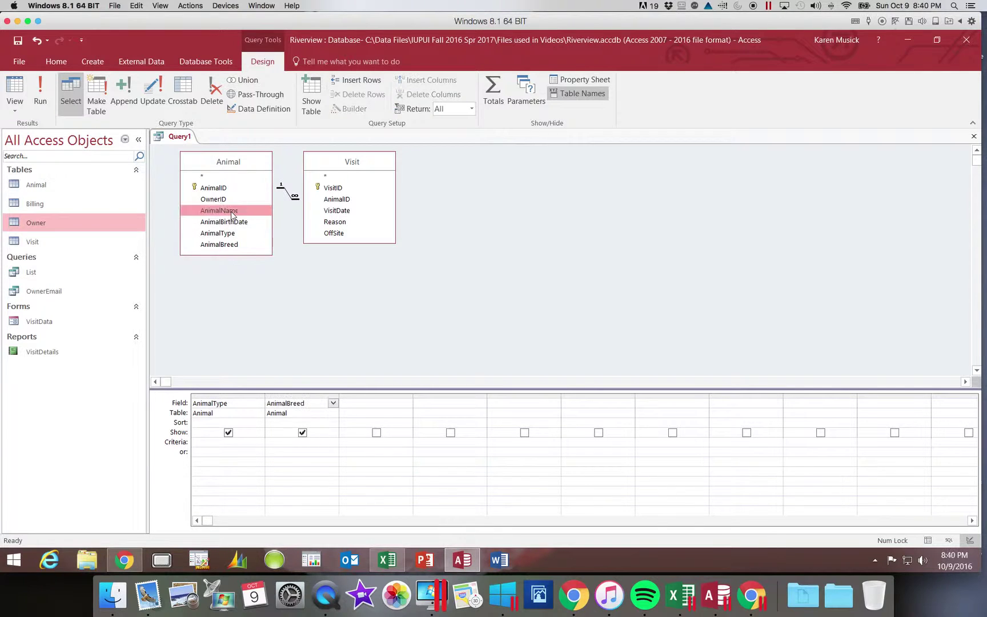
double_click(231, 211)
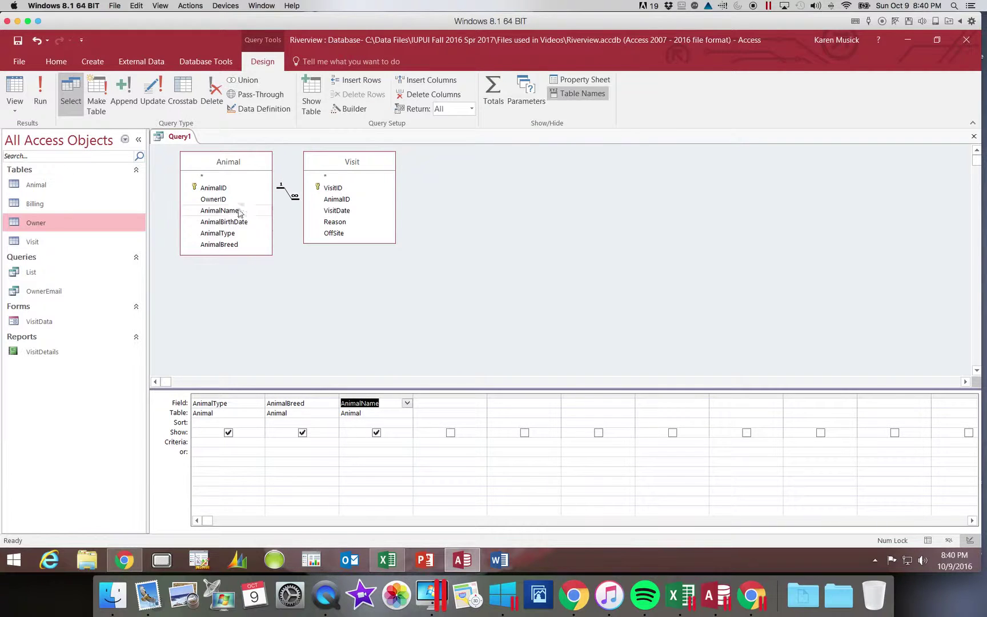
Step: Add the VisitDate and Reason fields from the Visit table to the design grid
click(346, 214)
double_click(346, 213)
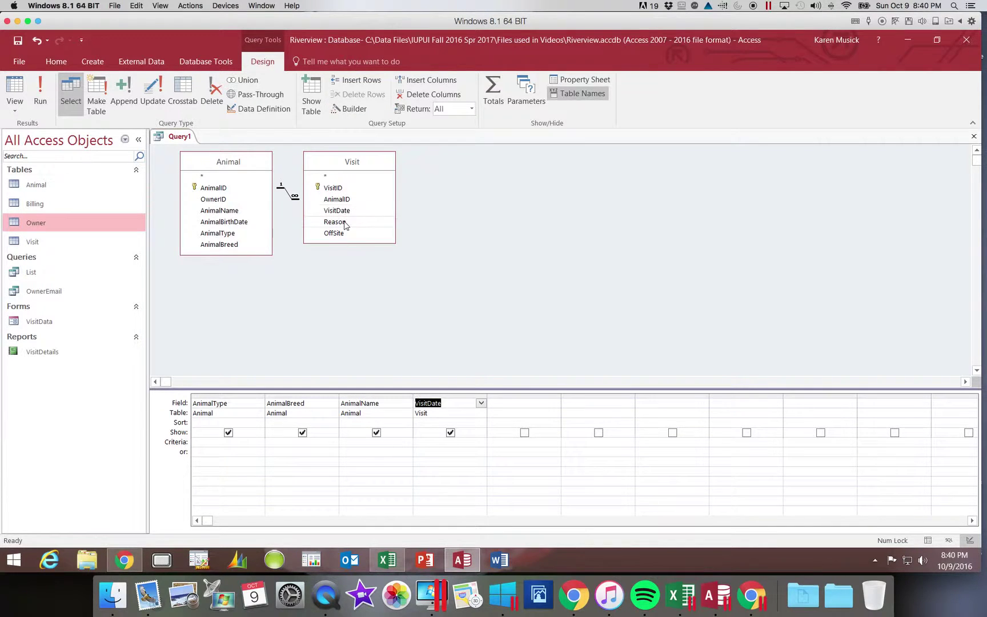
double_click(335, 222)
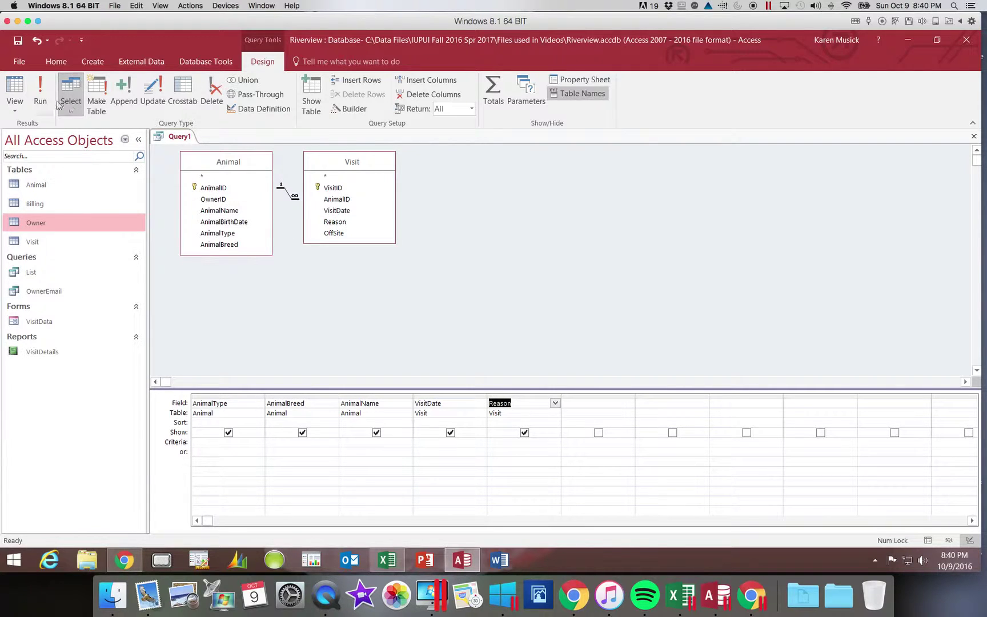
Step: Run the query and highlight the repeated visit records for Bailey and for Whiskers
click(40, 93)
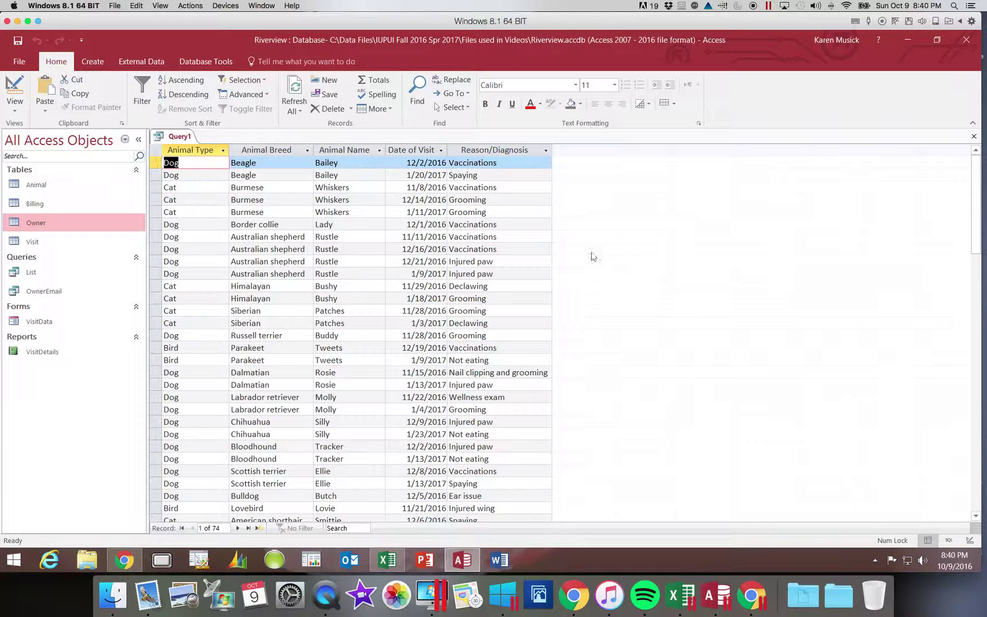
drag(154, 162, 158, 173)
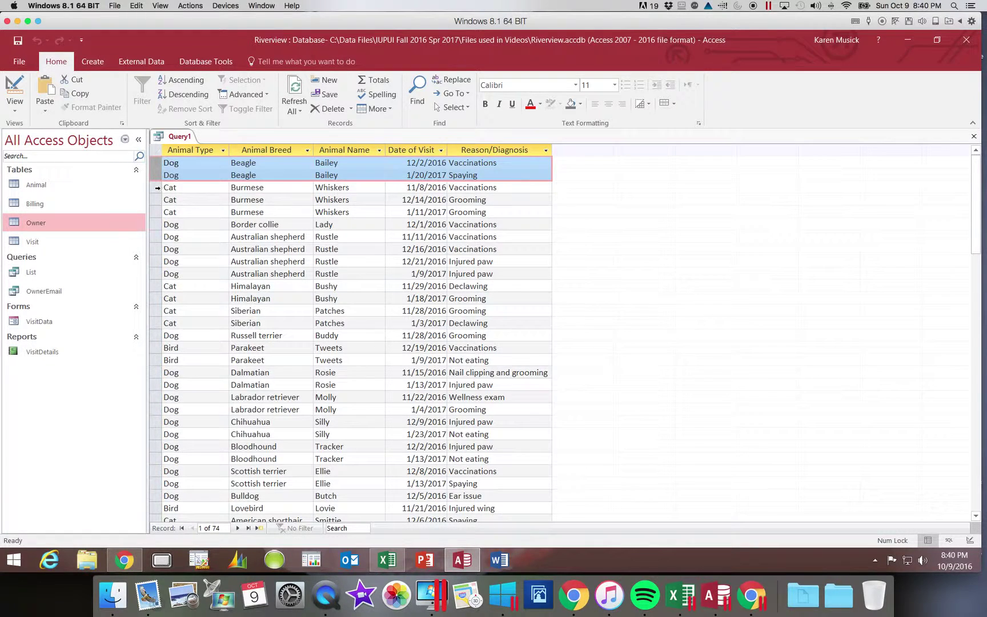
drag(157, 188, 156, 212)
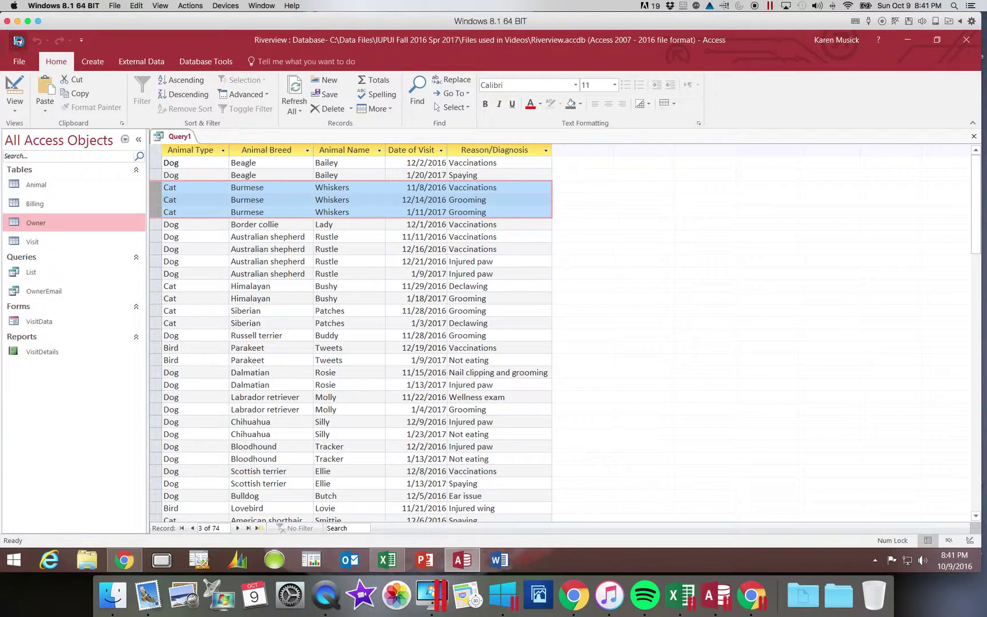
Step: Save the query as AnimalVisits
click(18, 40)
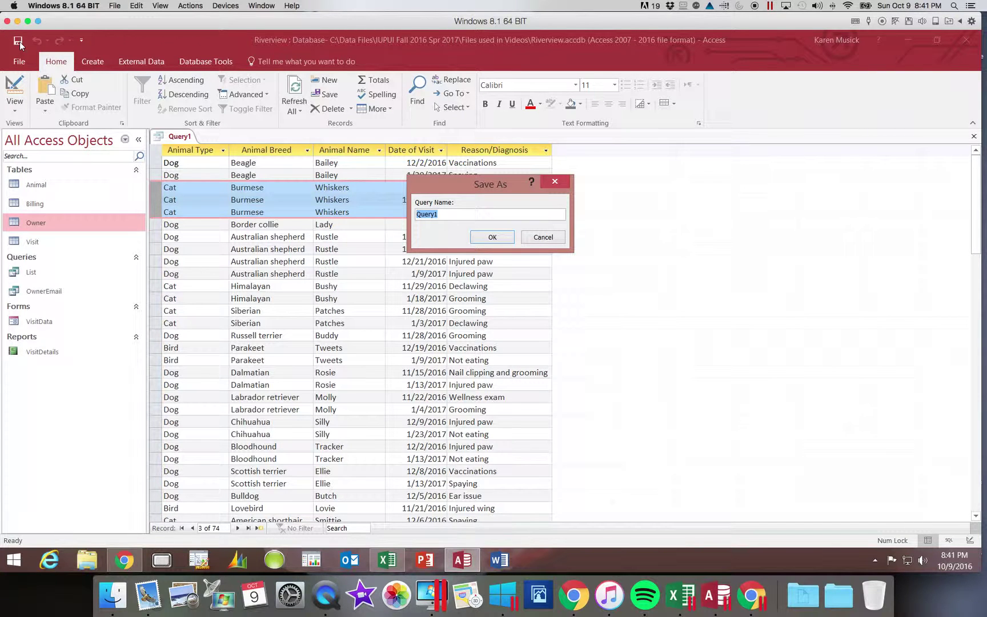
text(AnimalVisits)
key(Return)
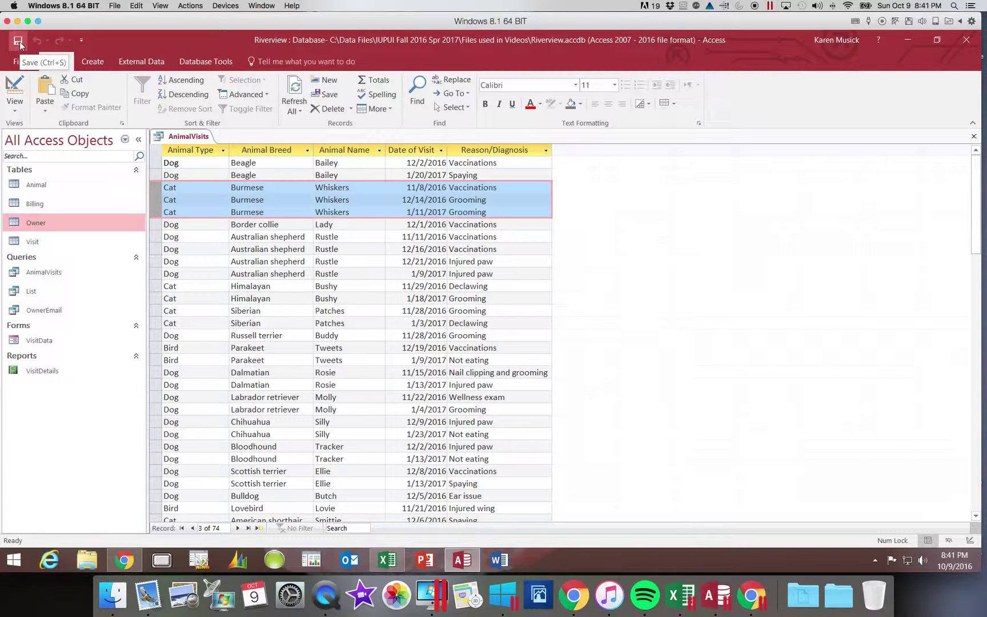
click(18, 40)
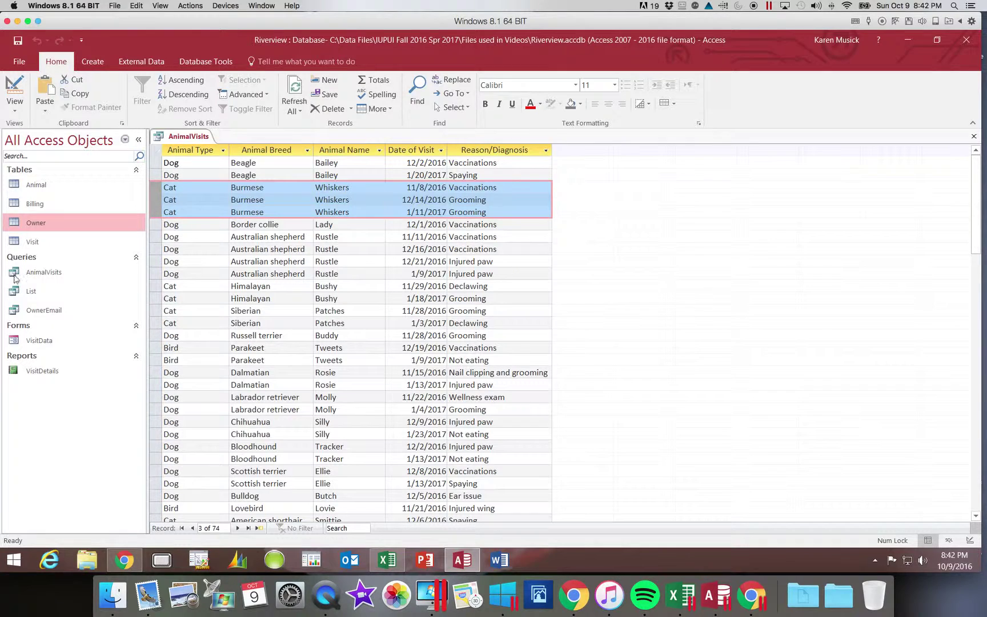
Step: Sort the query results from A to Z by Animal Type
click(223, 152)
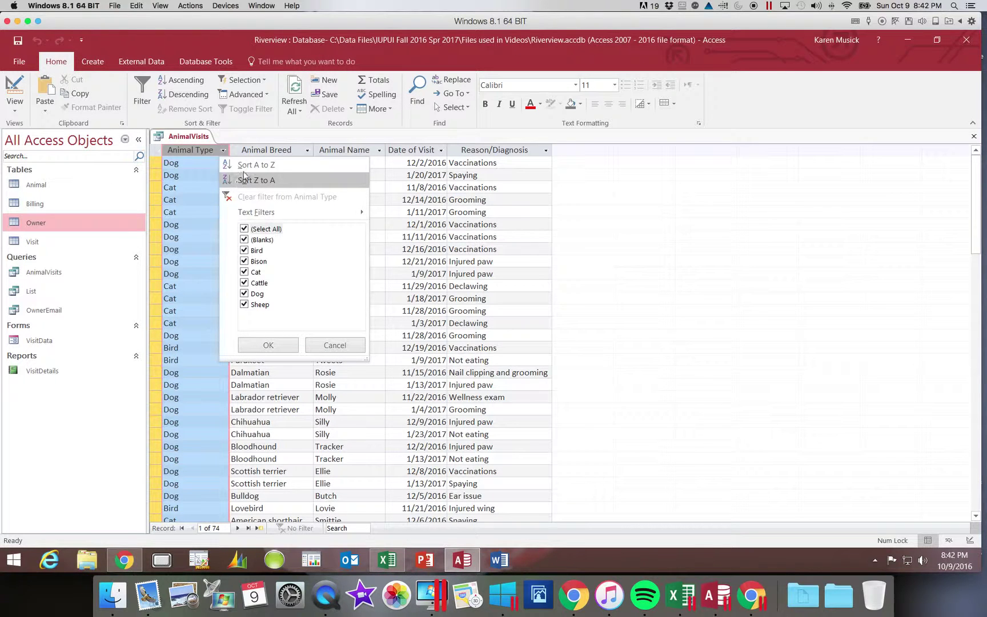
click(243, 167)
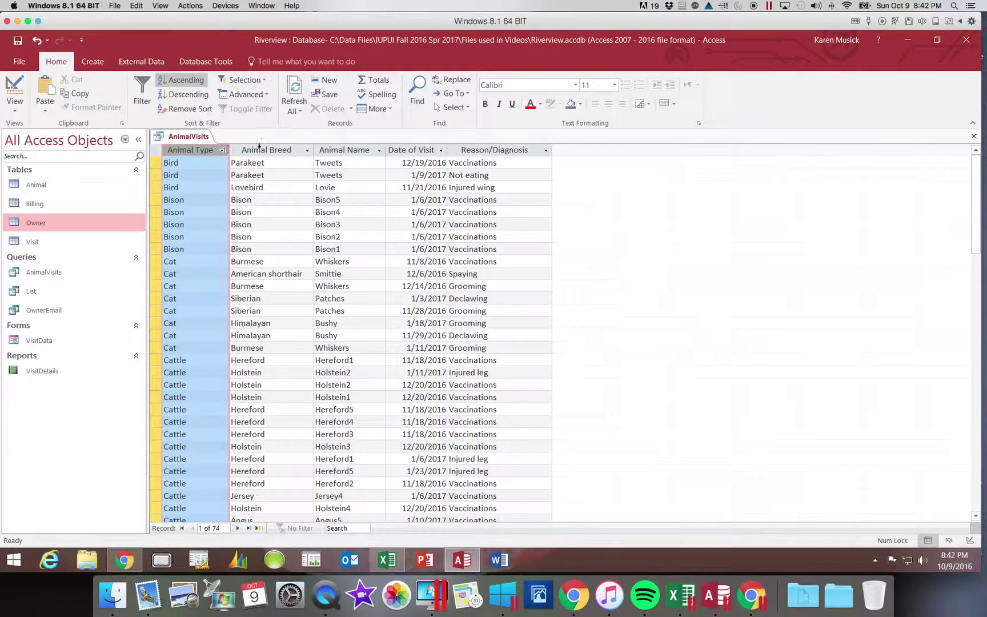
Step: Sort the results ascending by Animal Breed and again by Animal Type, so breeds are ordered within each type
click(280, 149)
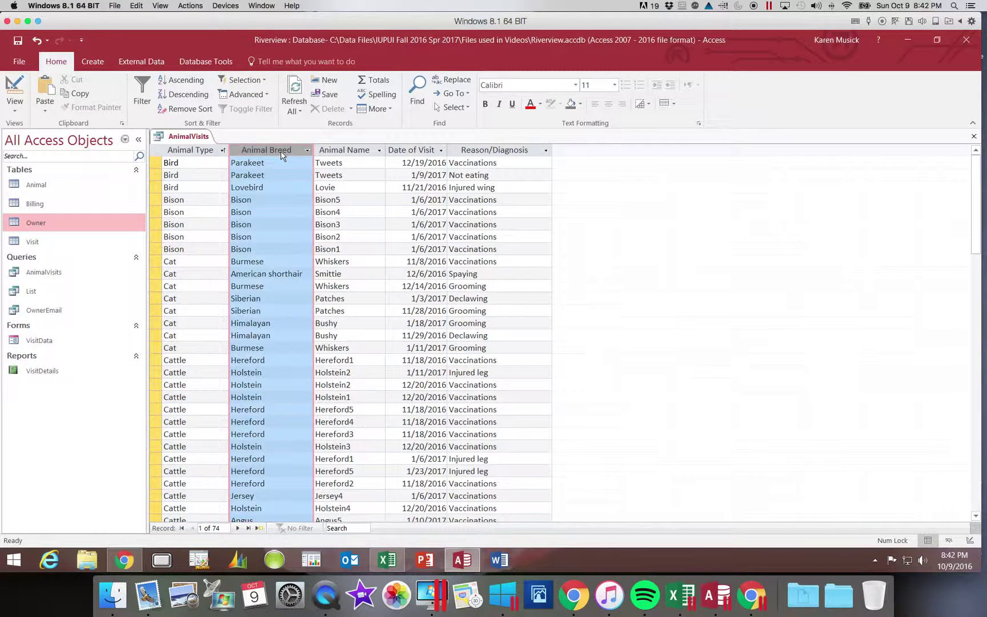
click(193, 85)
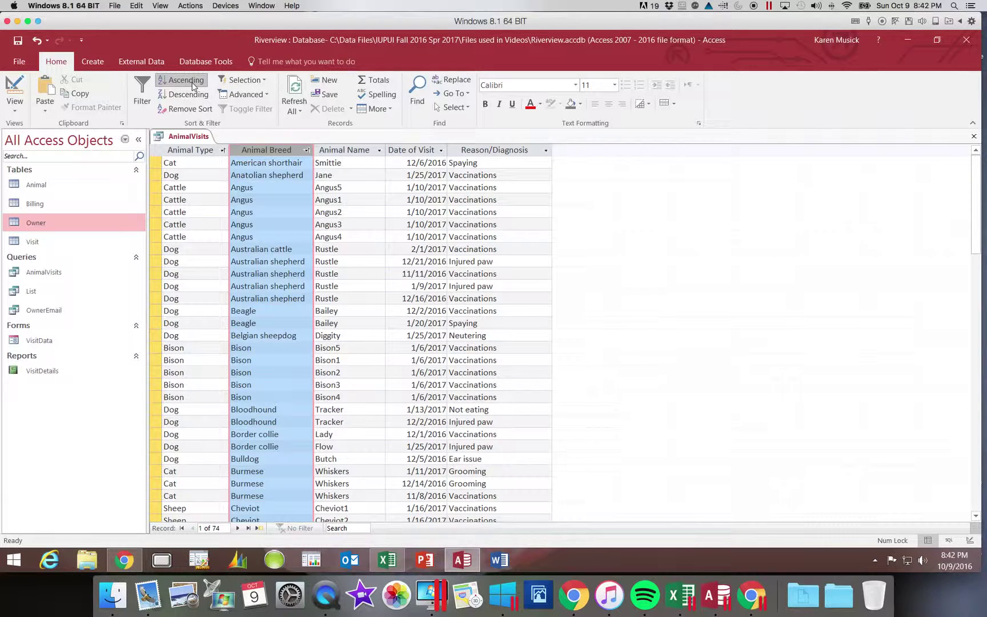
click(195, 149)
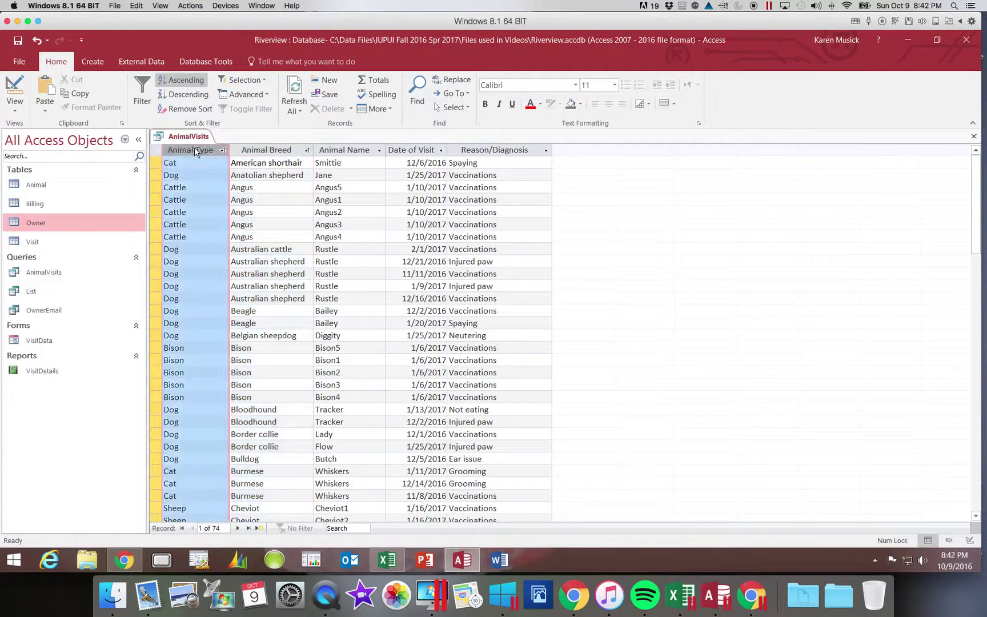
click(192, 84)
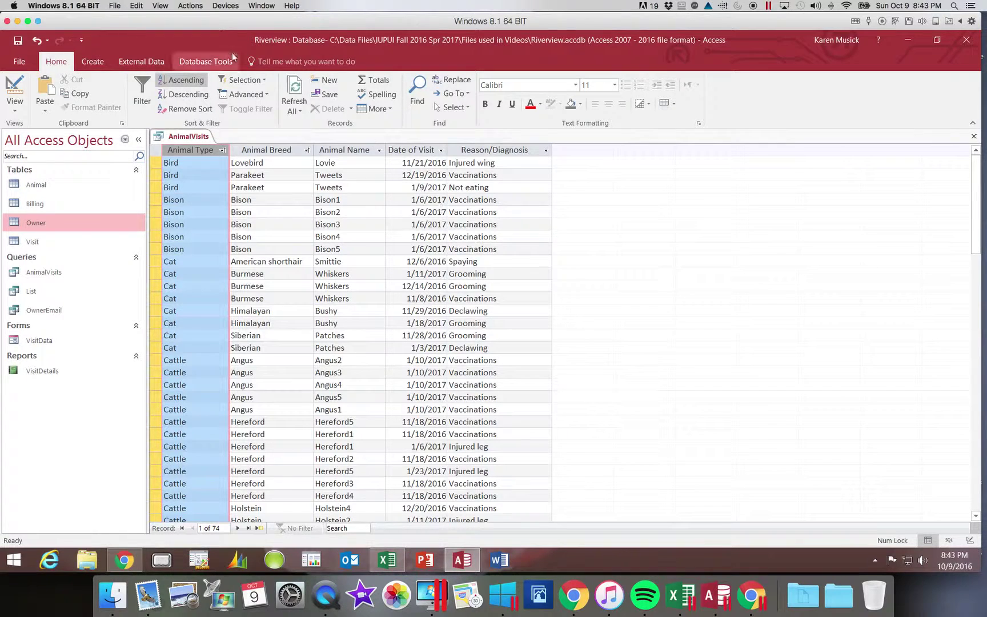
Step: Clear all sorting from the query results and switch the query to Design view
click(193, 107)
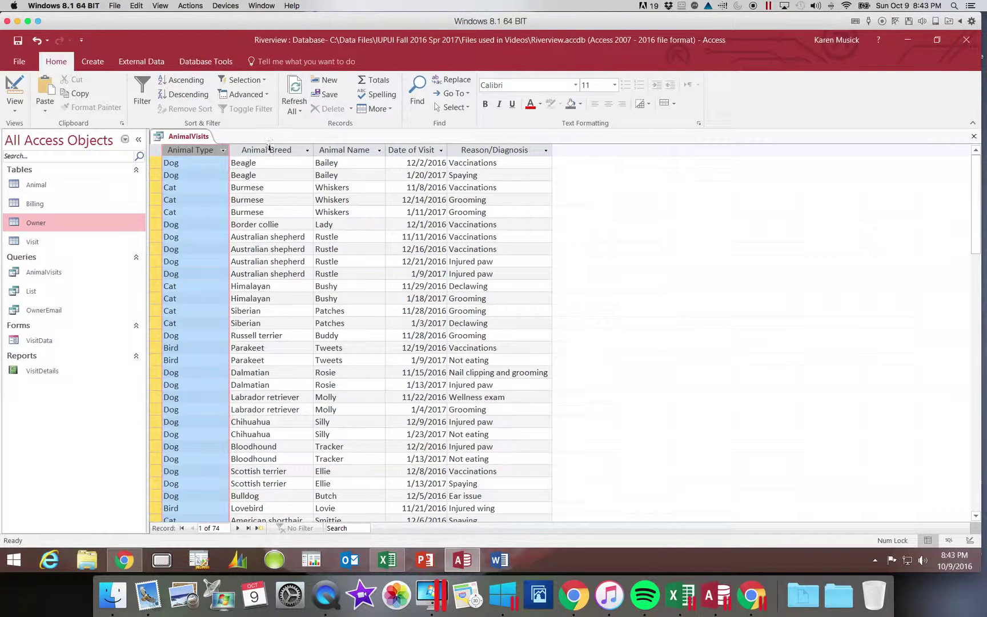
click(278, 149)
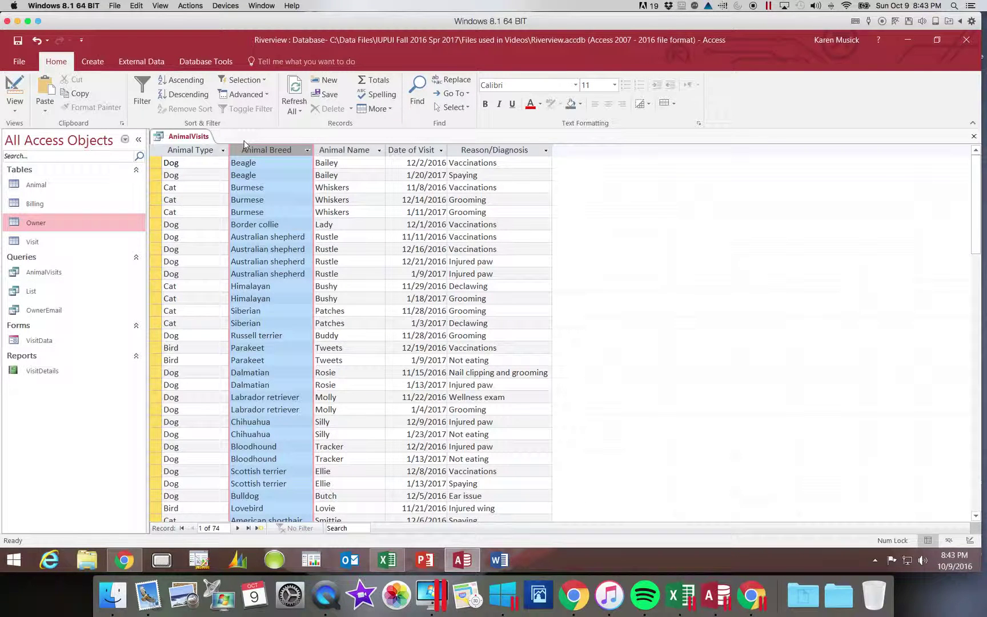
click(14, 112)
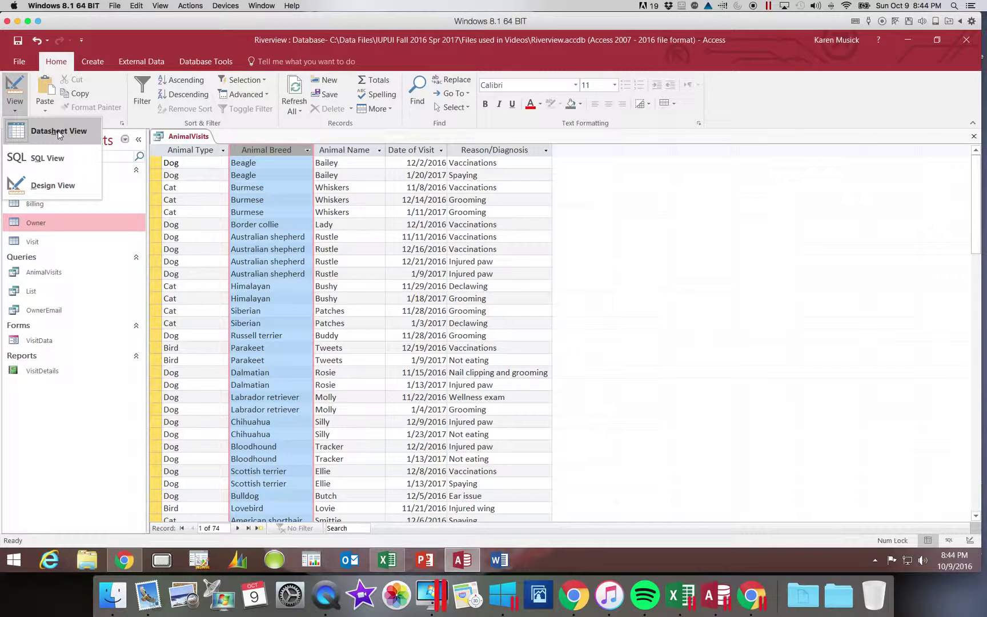
click(51, 184)
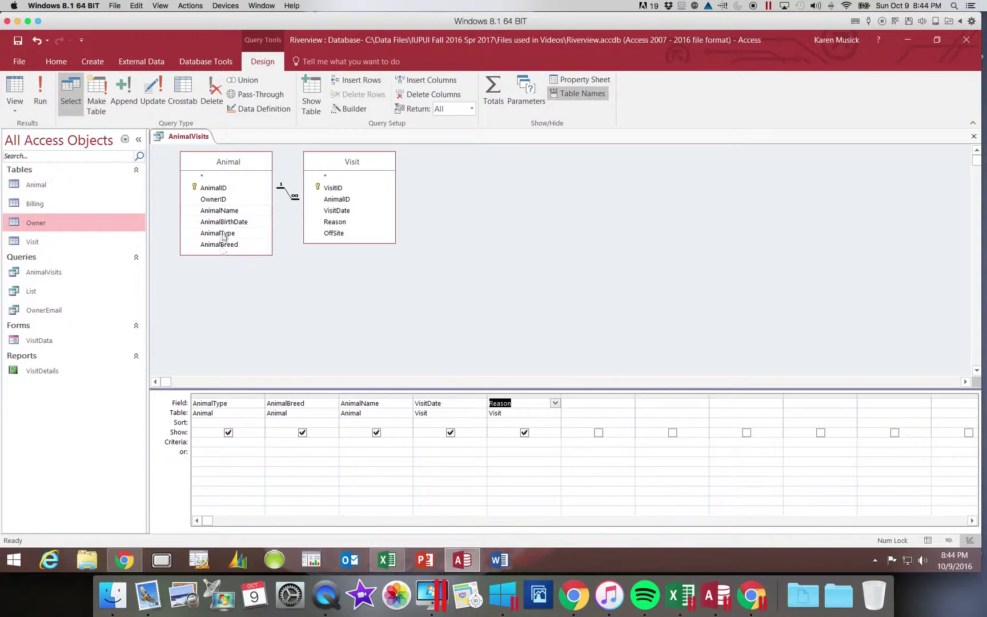
click(209, 423)
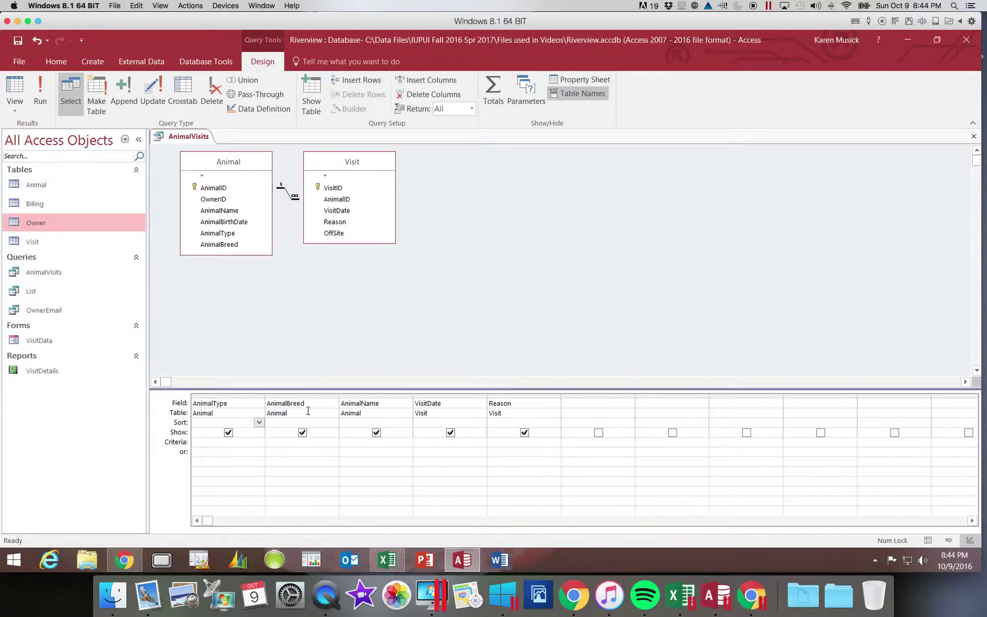
scroll(308, 411, right, 1)
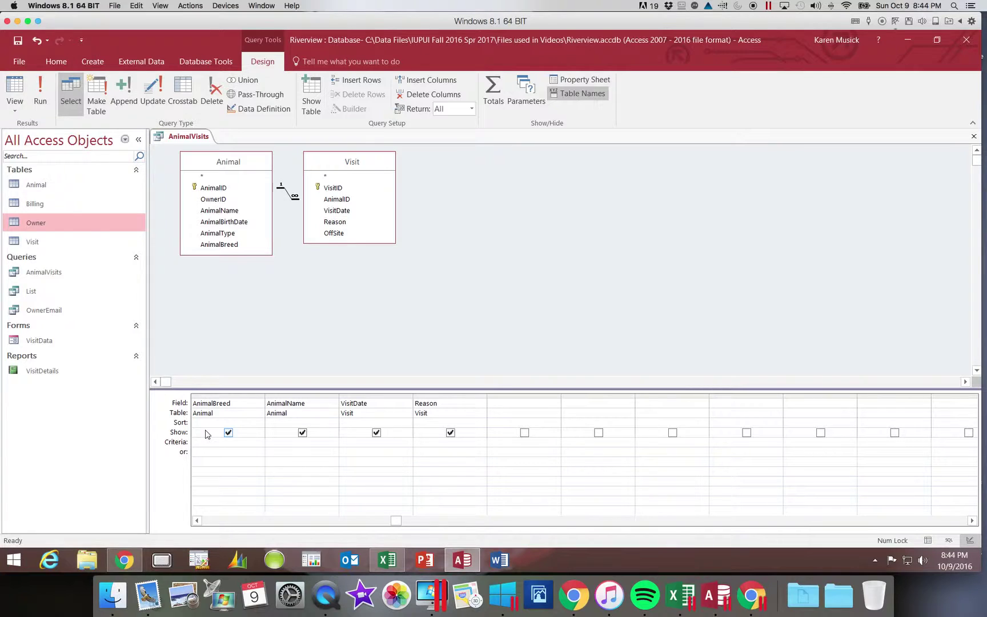
click(258, 423)
click(252, 437)
drag(396, 520, 207, 521)
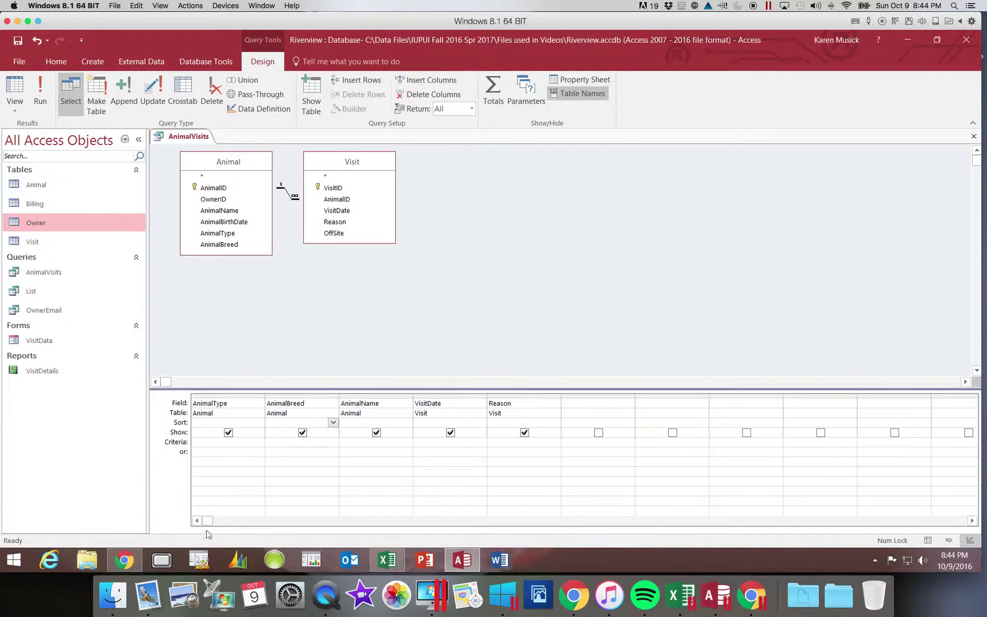
Step: Set the query's sort order to Ascending for AnimalType and Descending for VisitDate
click(241, 425)
click(260, 422)
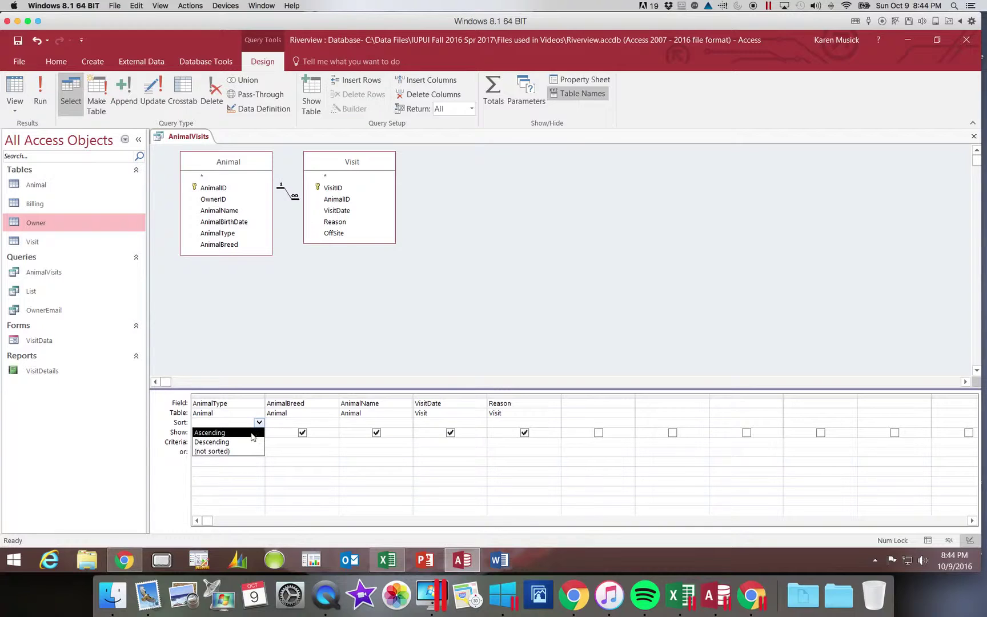
click(252, 437)
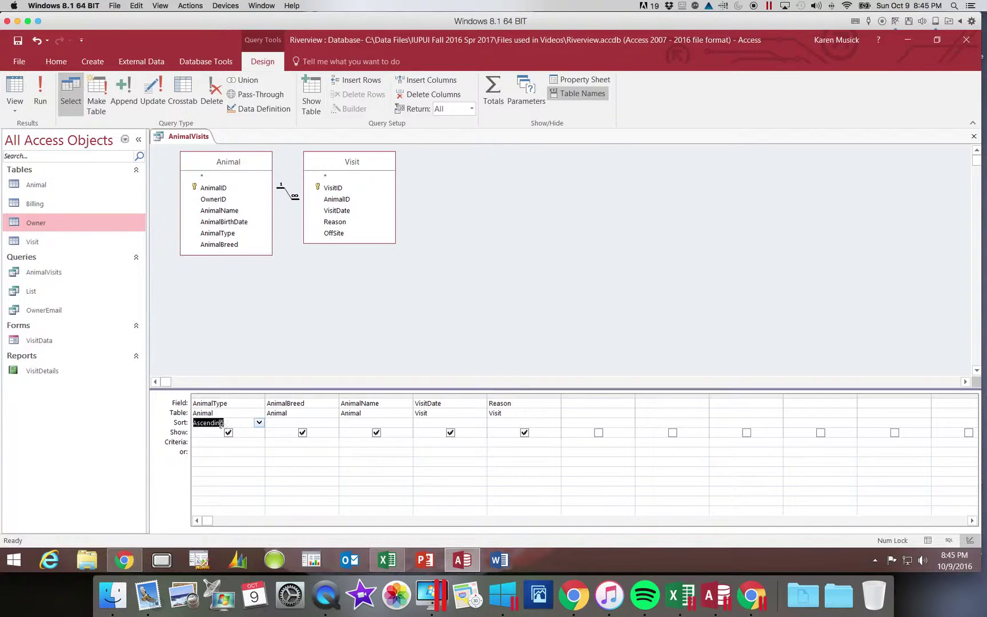
click(430, 421)
click(482, 423)
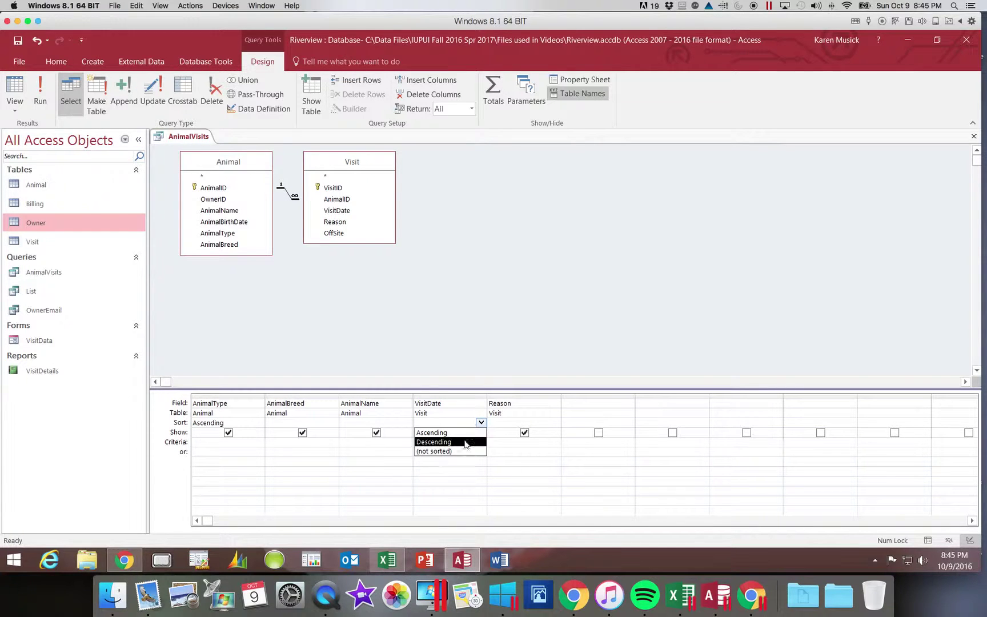
click(463, 444)
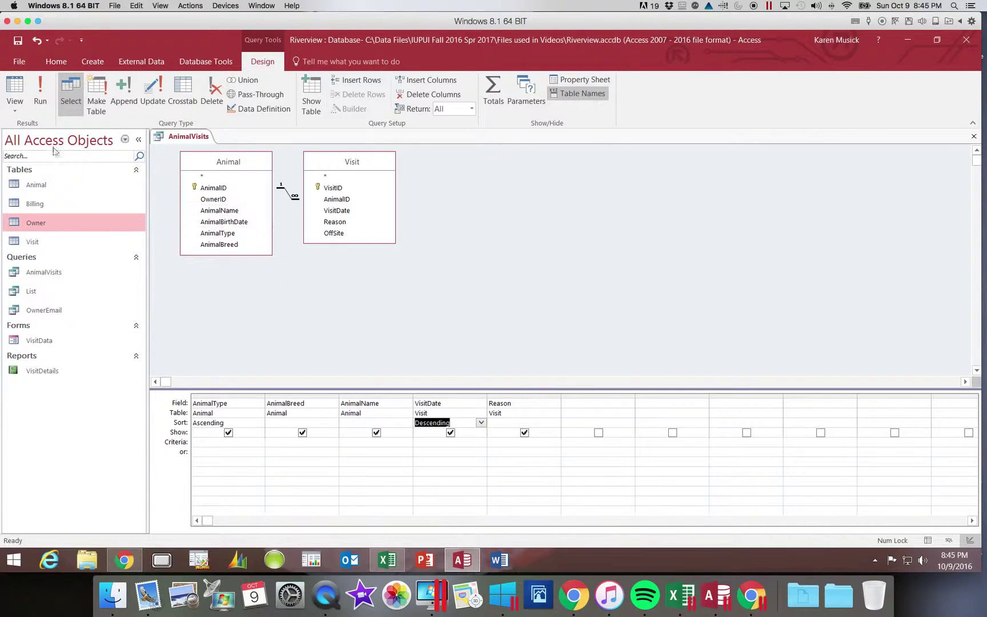
Step: Run the AnimalVisits query and save it with the new sort order
click(46, 110)
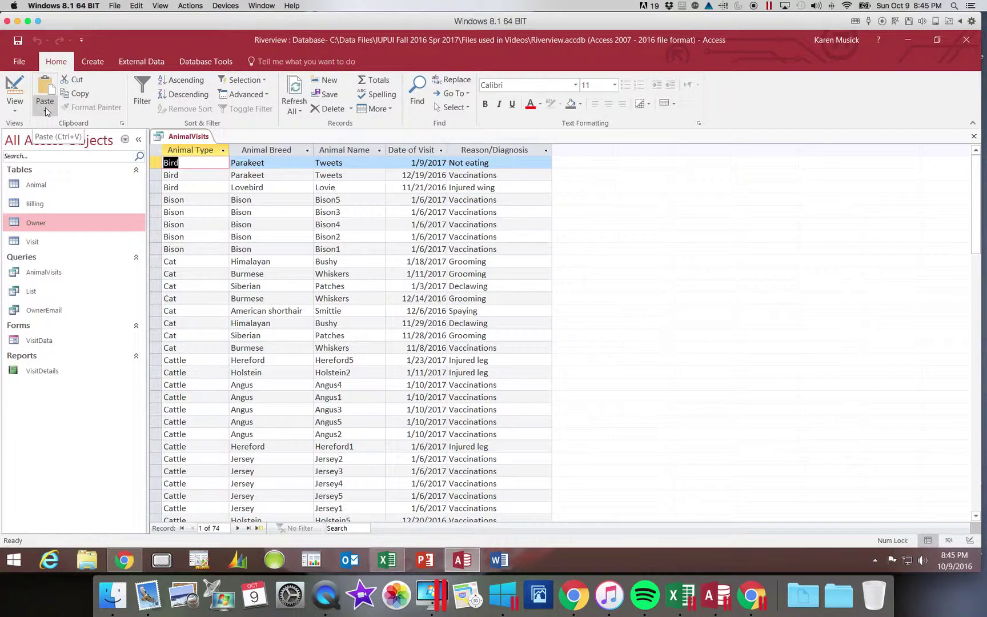
click(18, 40)
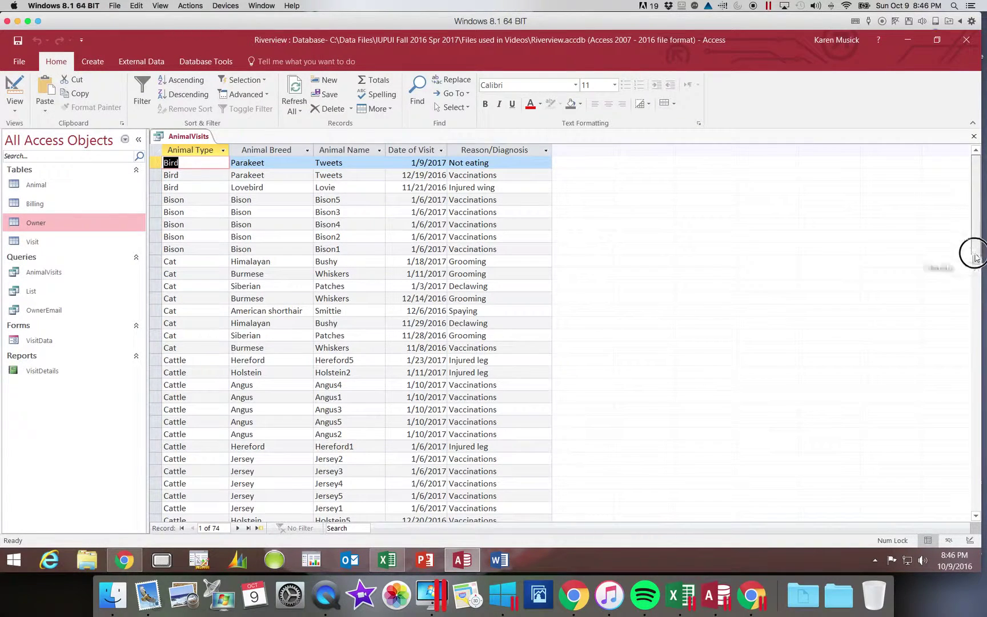
Step: Filter the query results by selection to records whose Animal Type equals "Dog"
scroll(971, 251, down, 1)
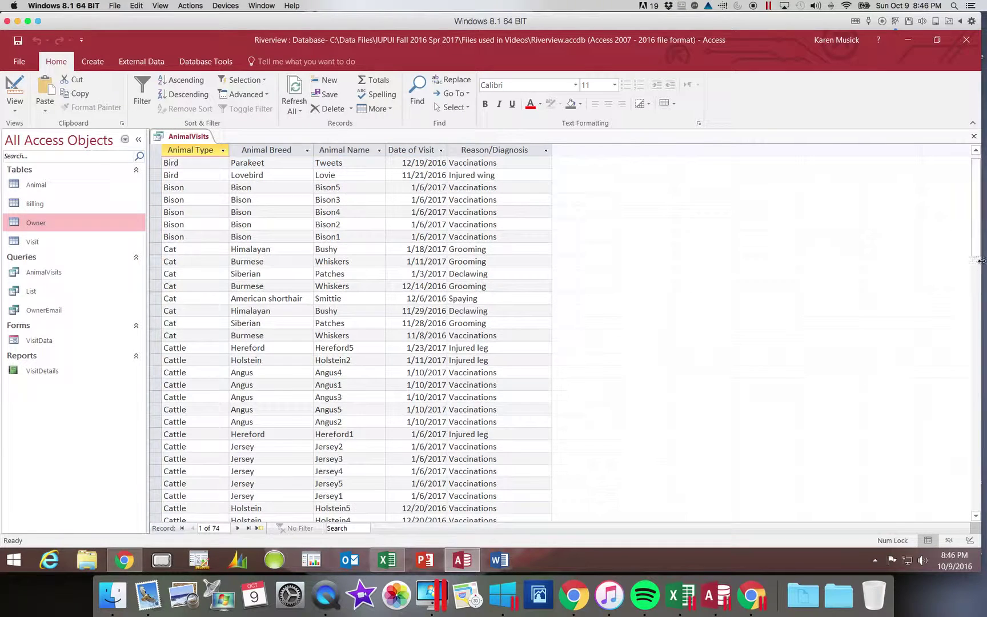
click(976, 297)
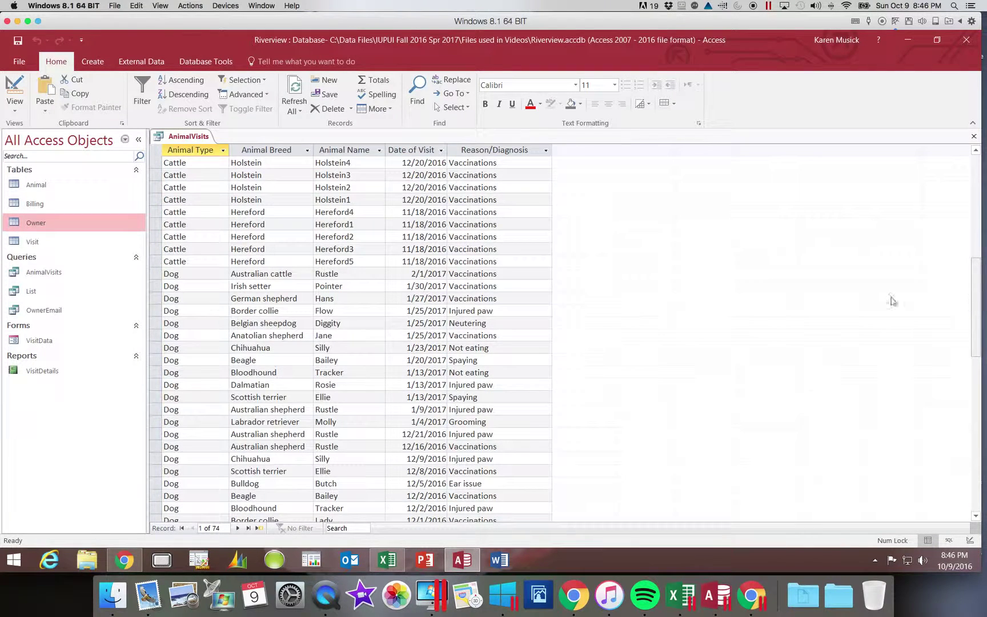
click(177, 276)
drag(177, 276, 163, 274)
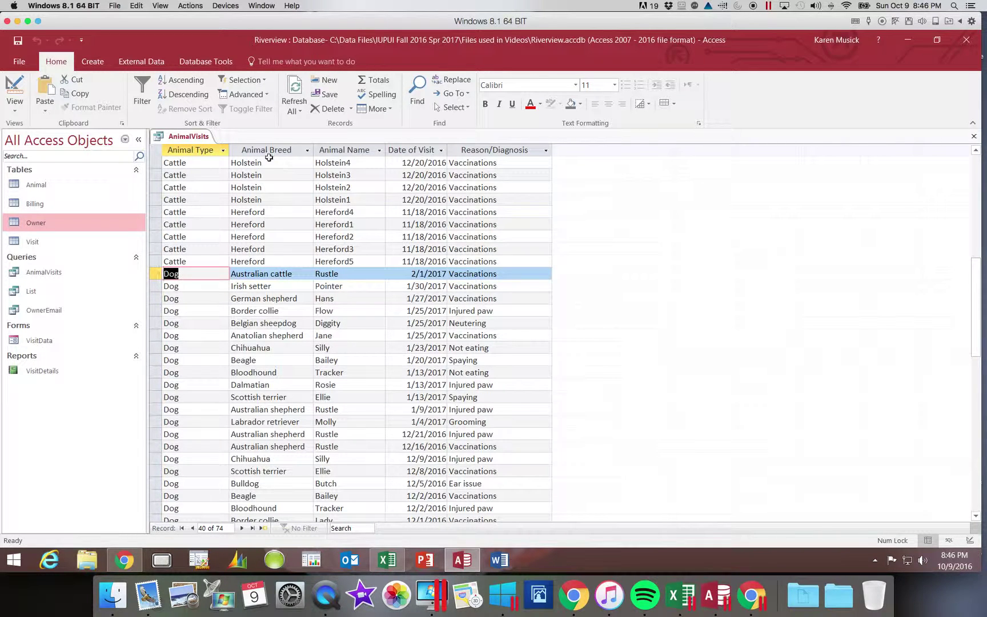
click(265, 81)
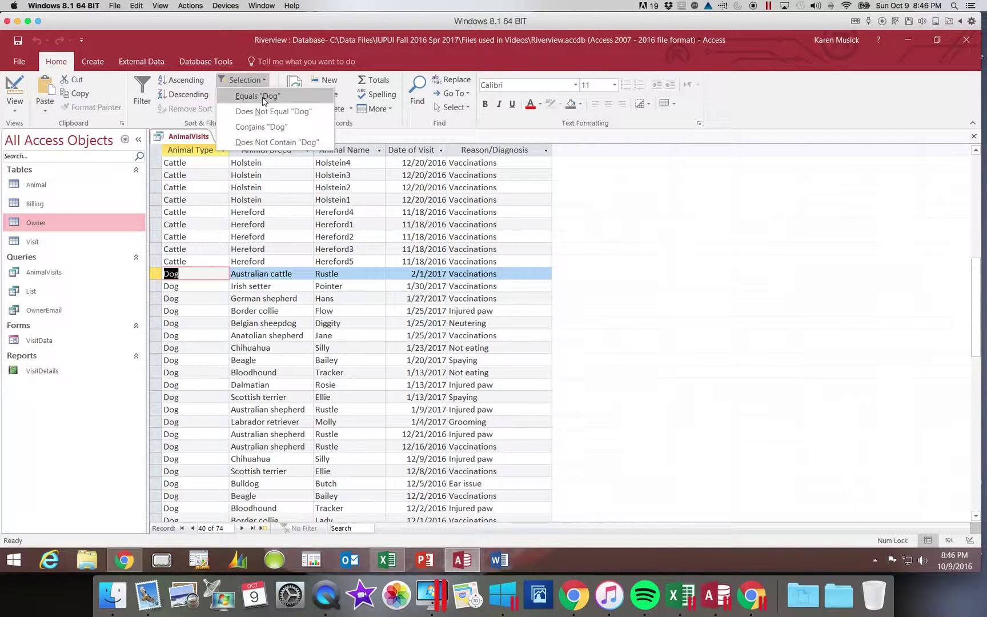
click(263, 98)
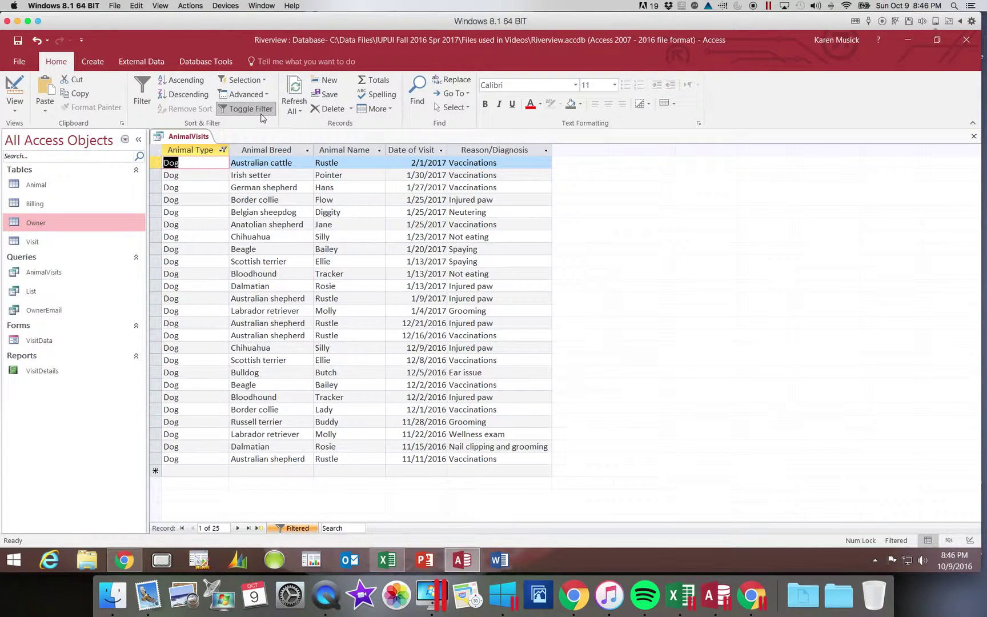
Step: Select all values in the Animal Type filter to bring back every record
click(223, 151)
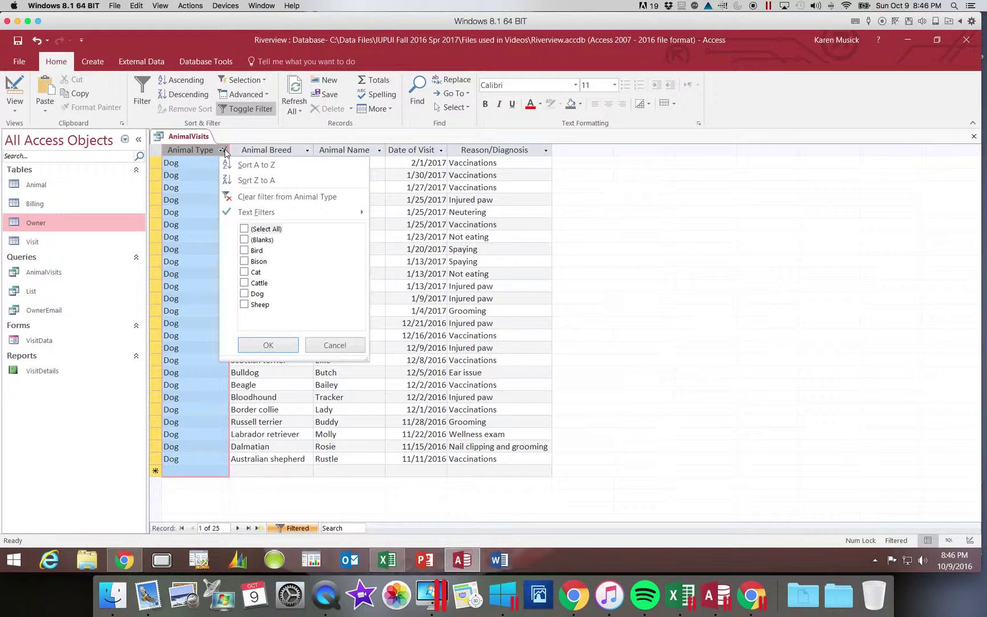
click(250, 231)
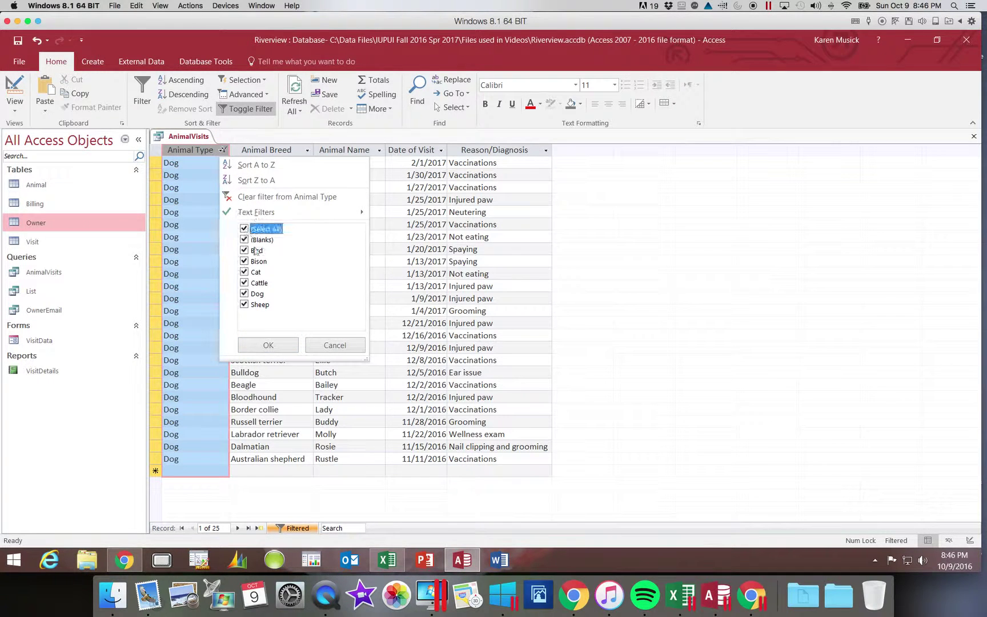
click(269, 346)
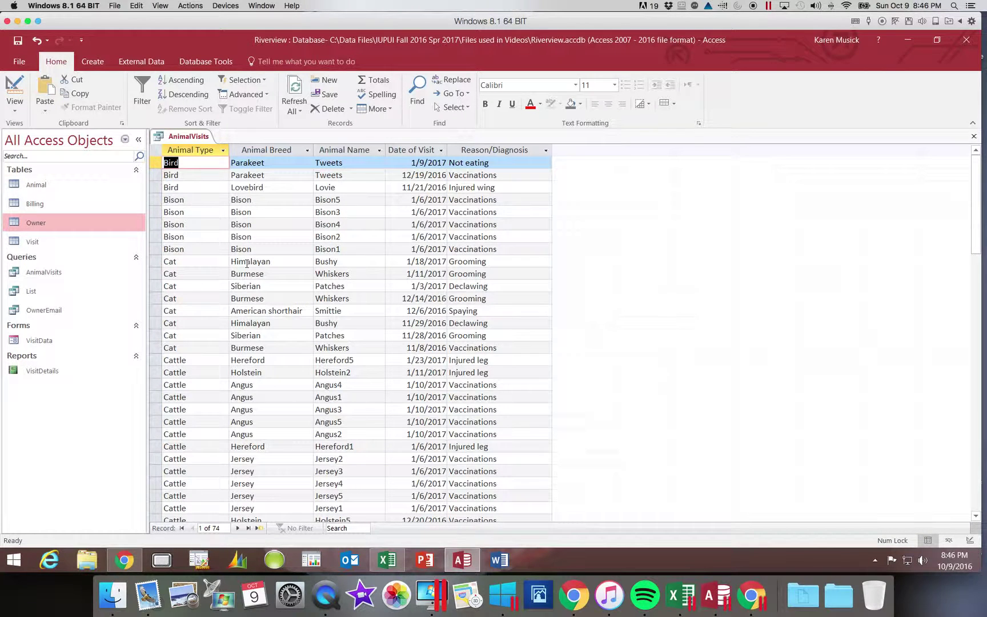
Step: Filter the Animal Type column so that only Cattle is checked
click(222, 150)
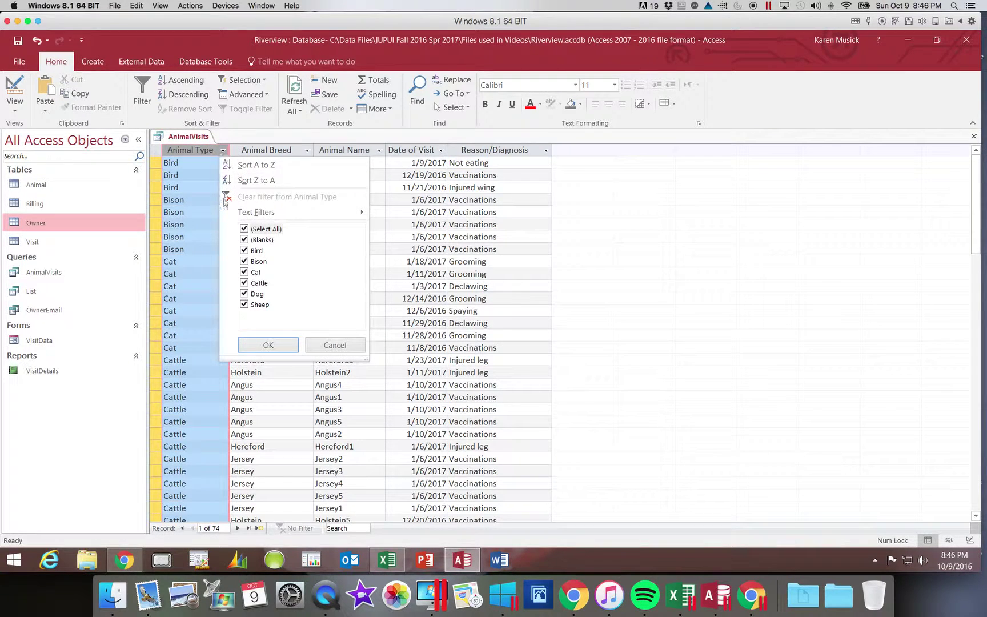
click(245, 229)
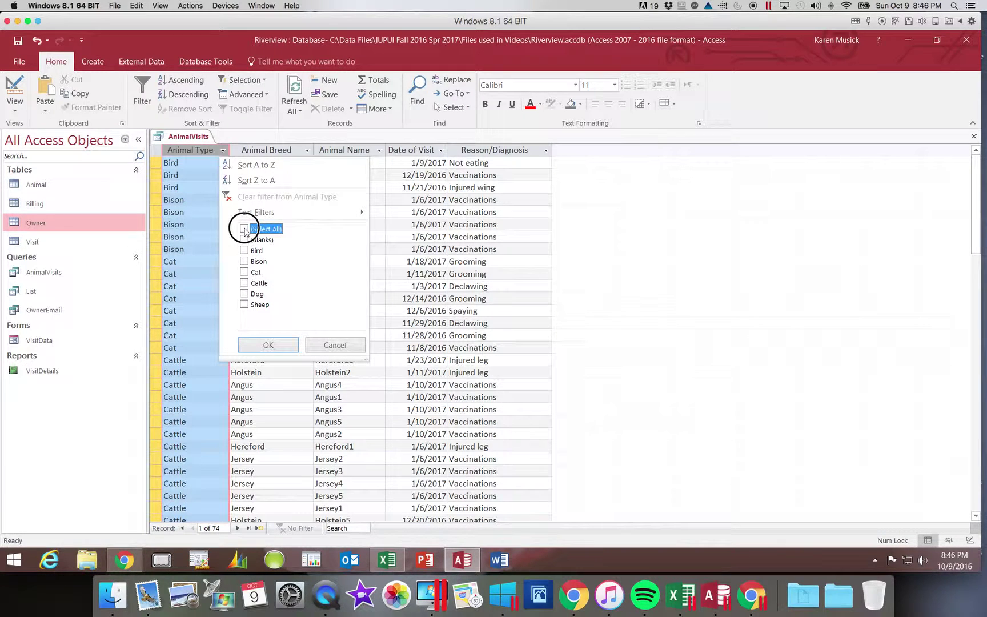
click(245, 283)
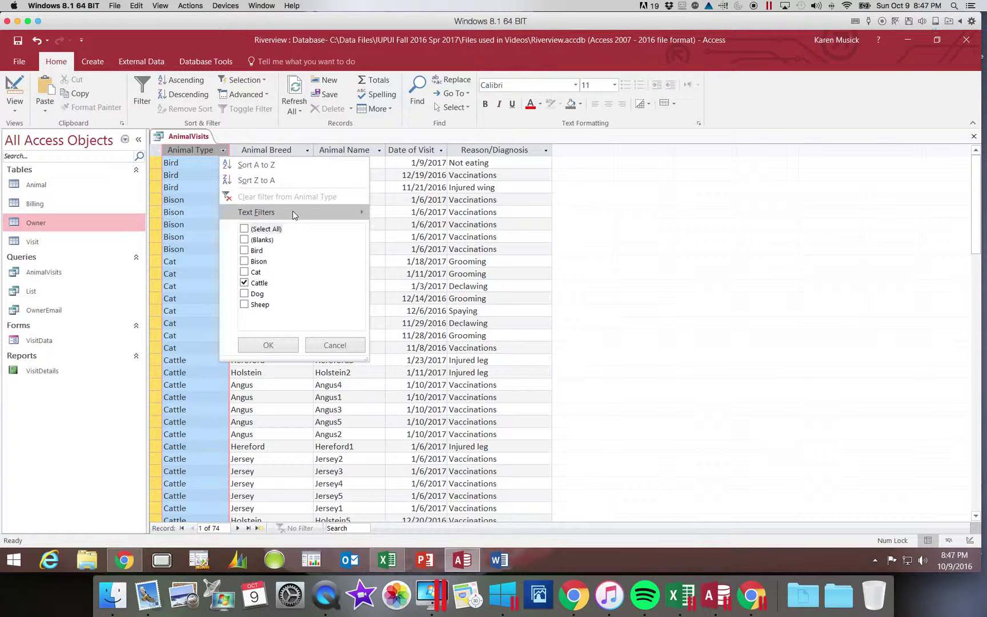
mouse_move(293, 212)
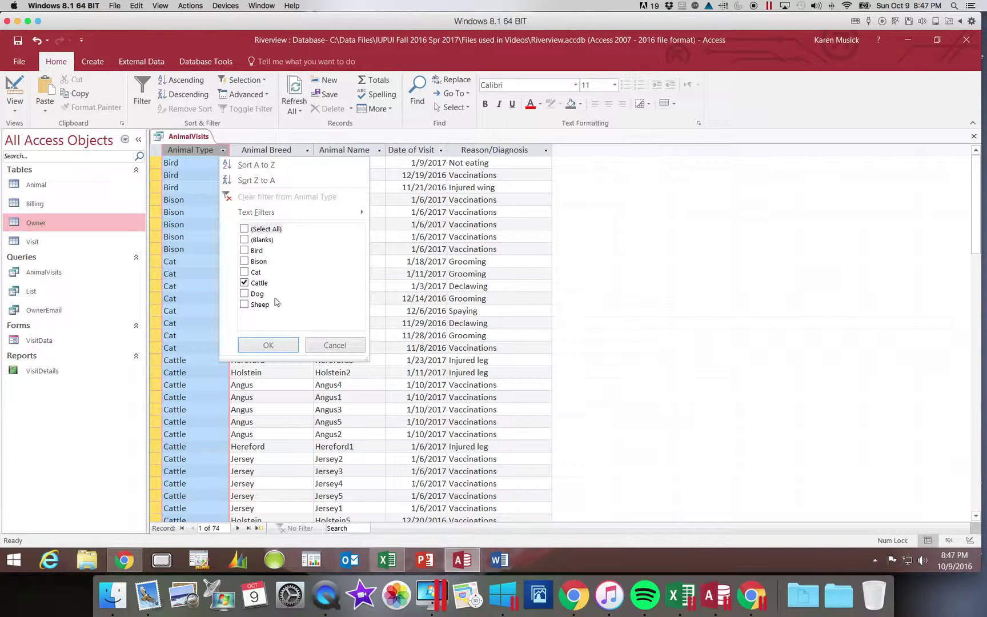
click(272, 344)
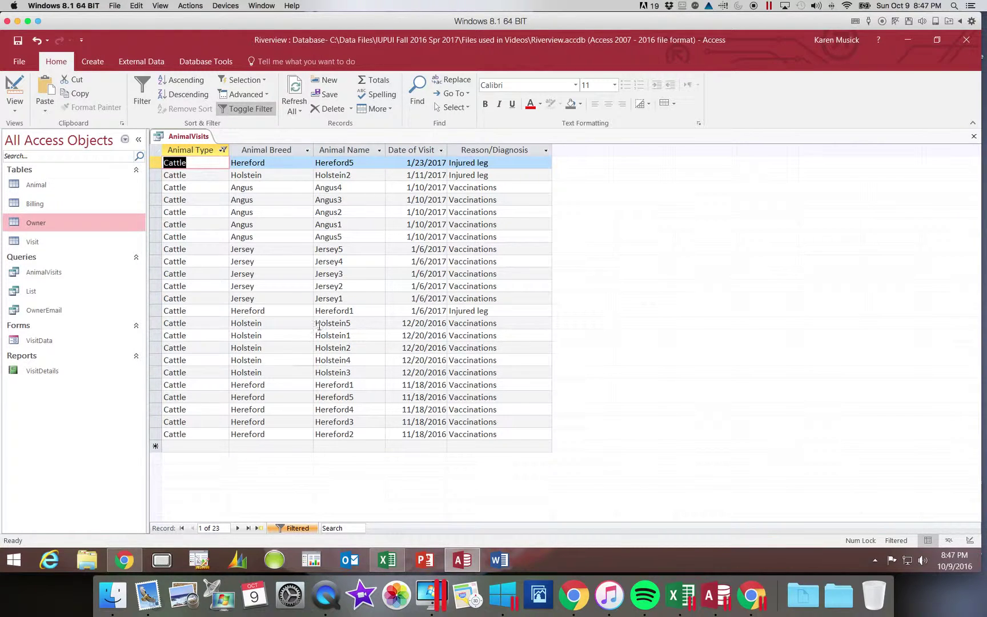
Step: Filter the cattle records by selection to Animal Names that begin with "Holstein"
drag(317, 324, 346, 324)
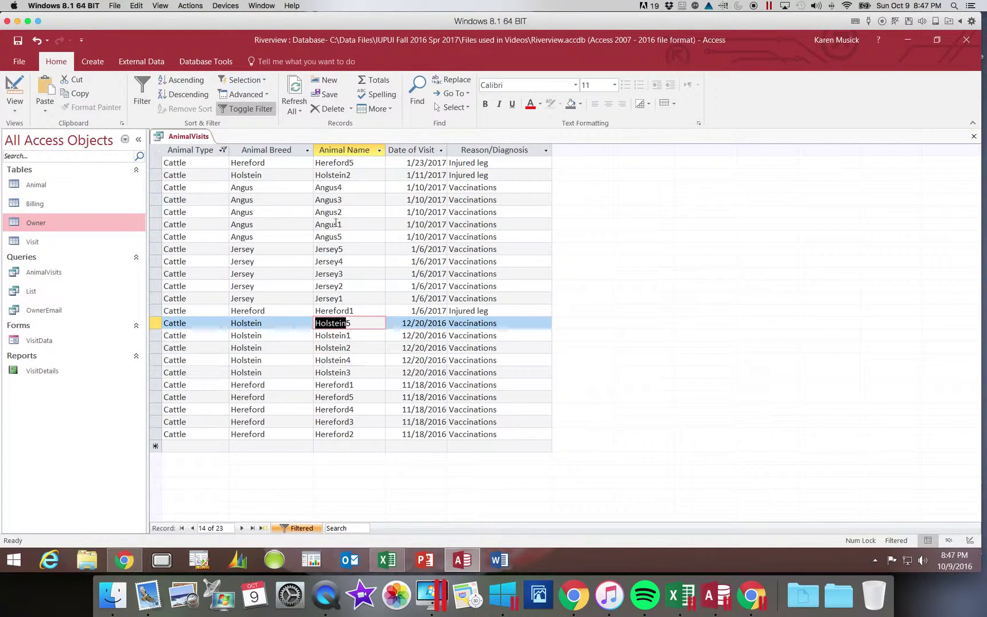
click(265, 82)
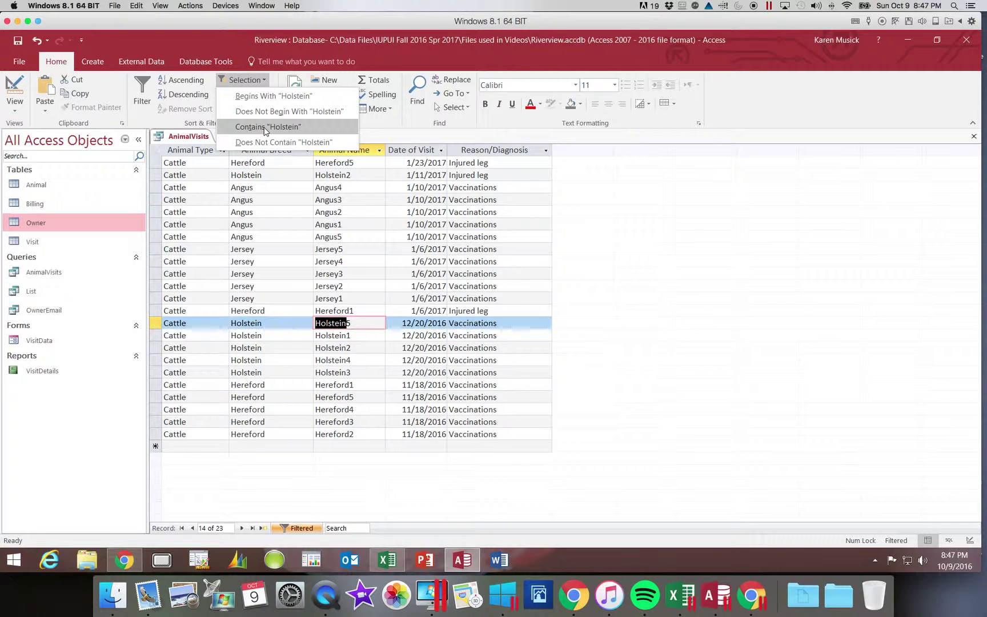
click(258, 99)
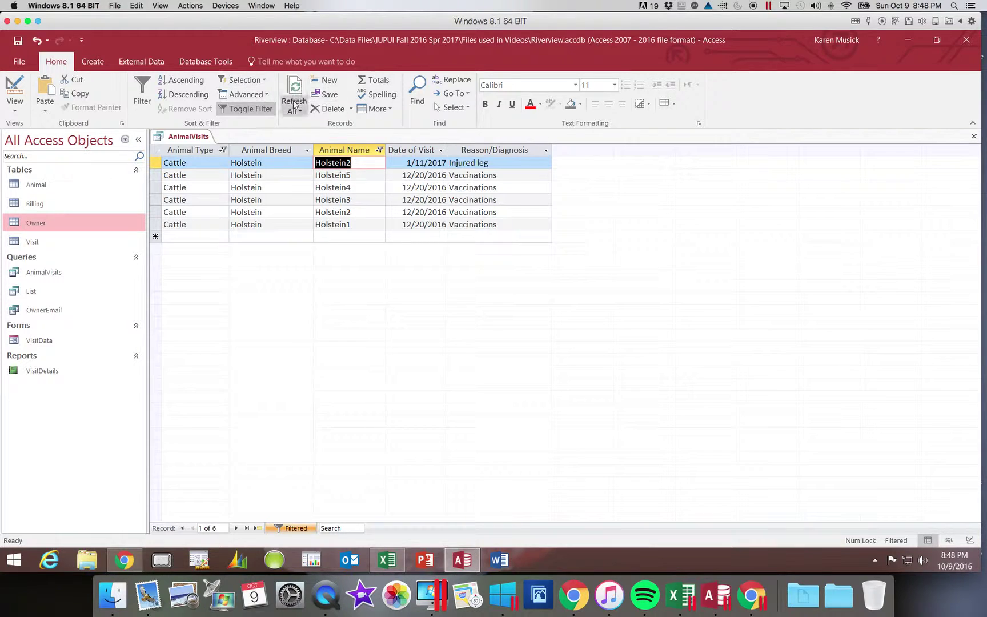
Step: Clear the filters from the Animal Name and Animal Type columns
click(379, 151)
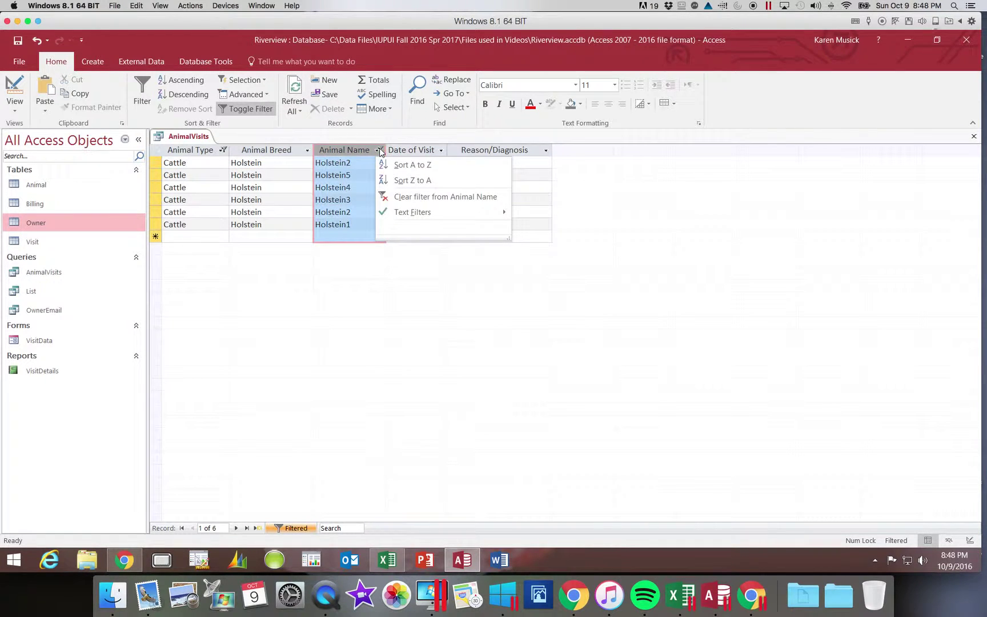
click(402, 196)
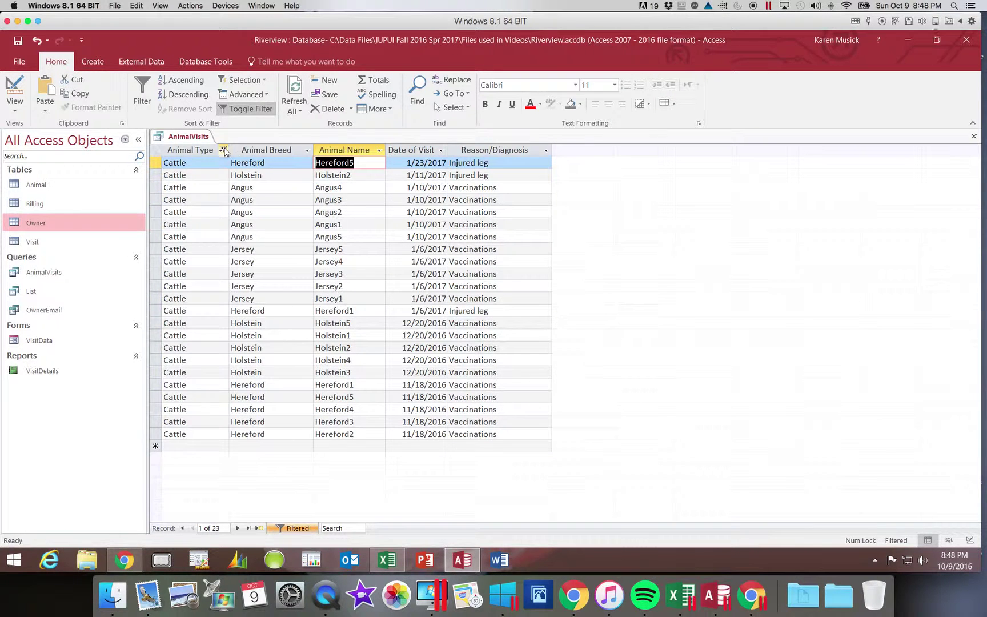
click(224, 150)
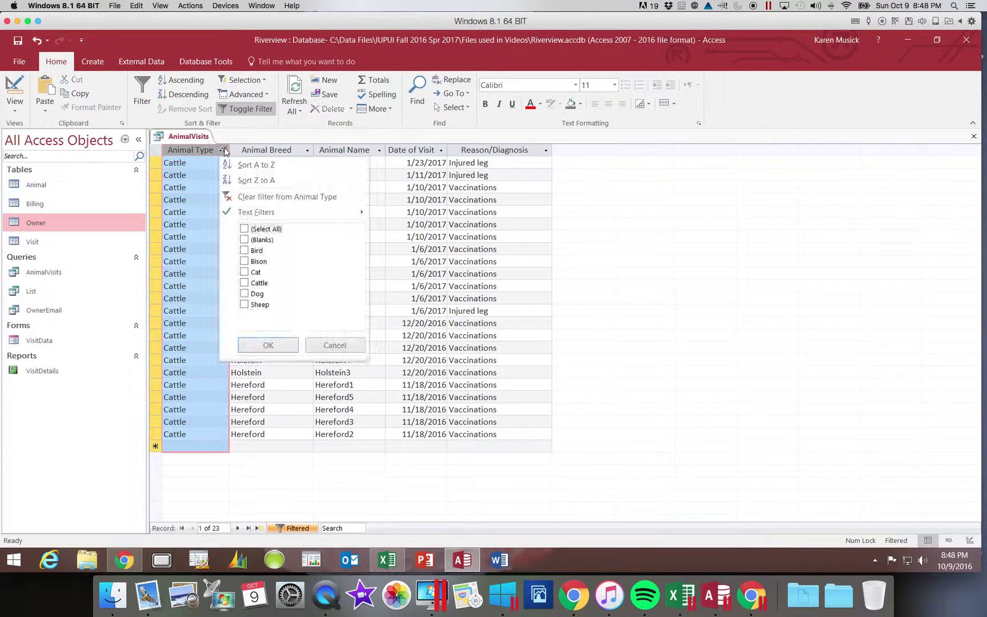
click(249, 197)
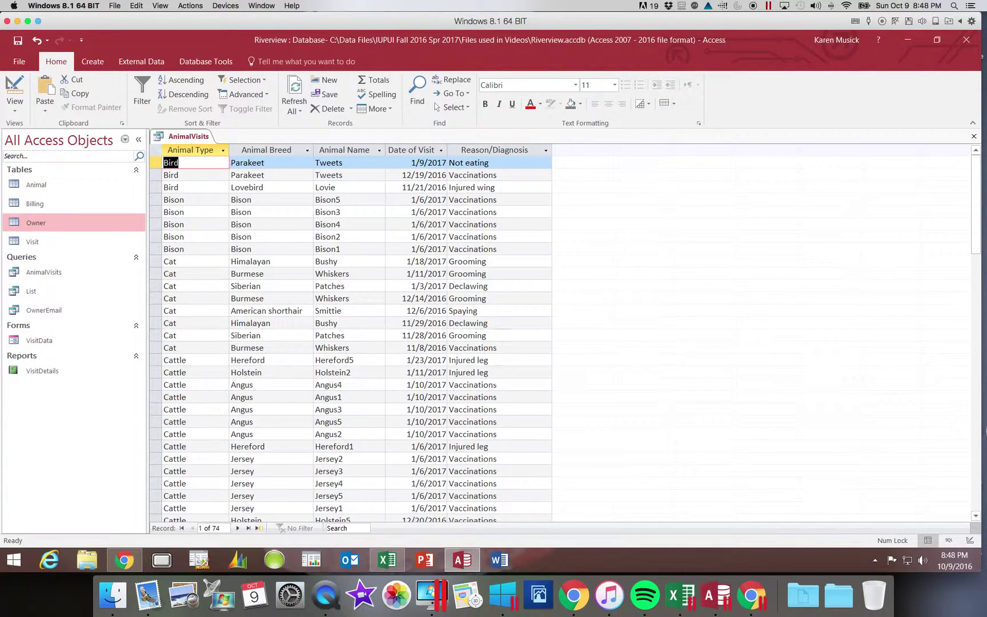
Step: Filter the results again by selection to show only records with Animal Type equal to "Dog"
click(975, 445)
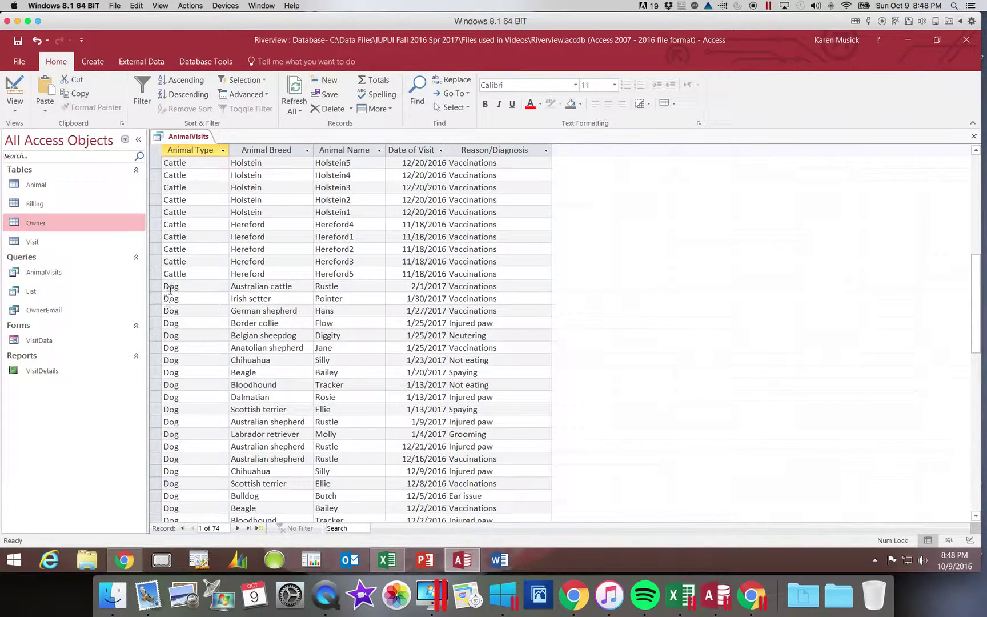
drag(165, 286, 179, 289)
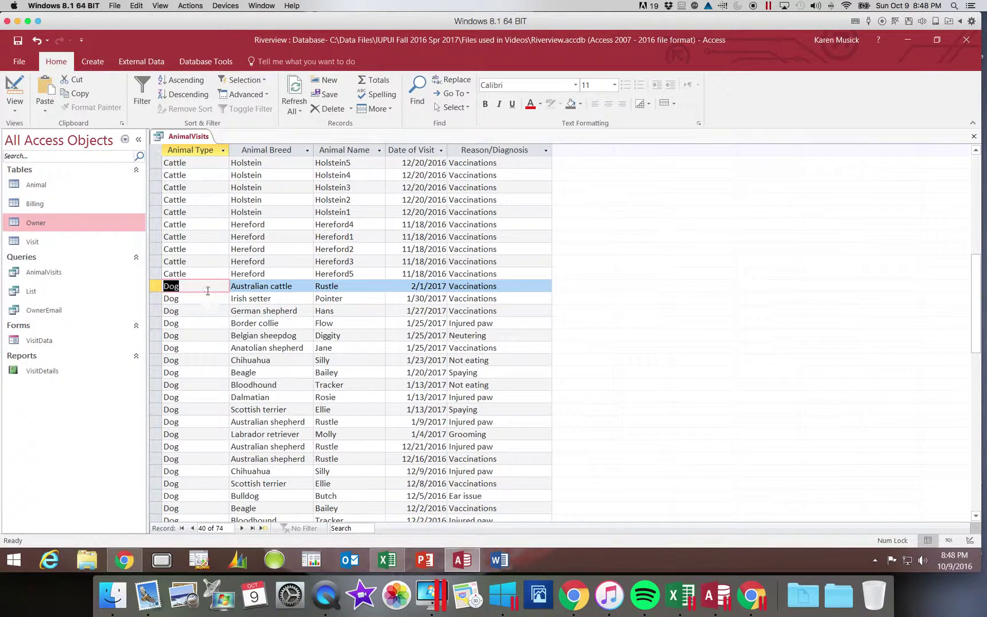
click(266, 81)
click(258, 97)
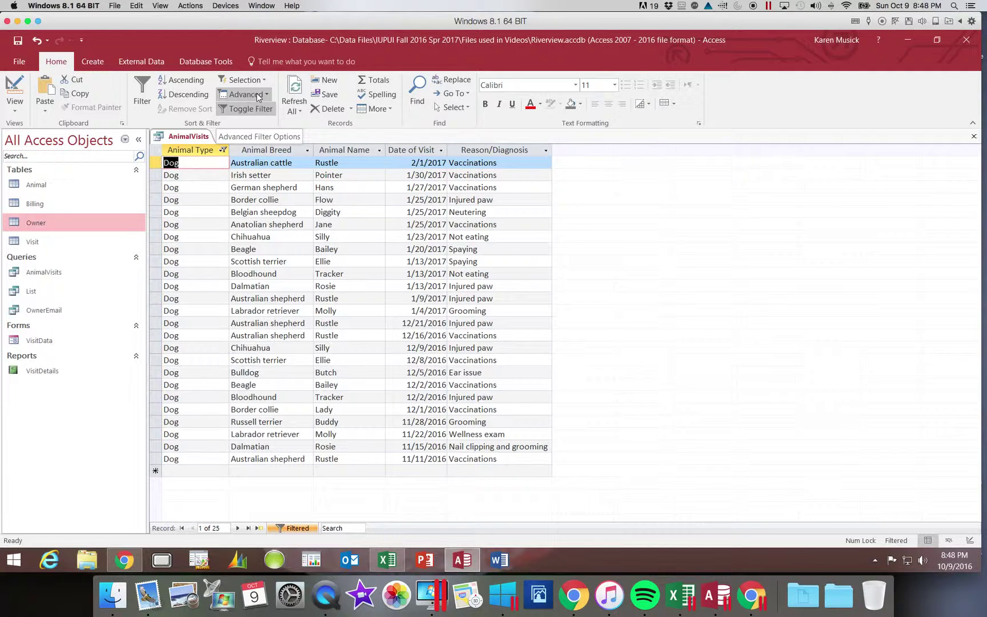
Step: Filter the dog records further by selection to those whose Reason/Diagnosis contains "Vaccinations"
click(451, 187)
drag(453, 188, 497, 192)
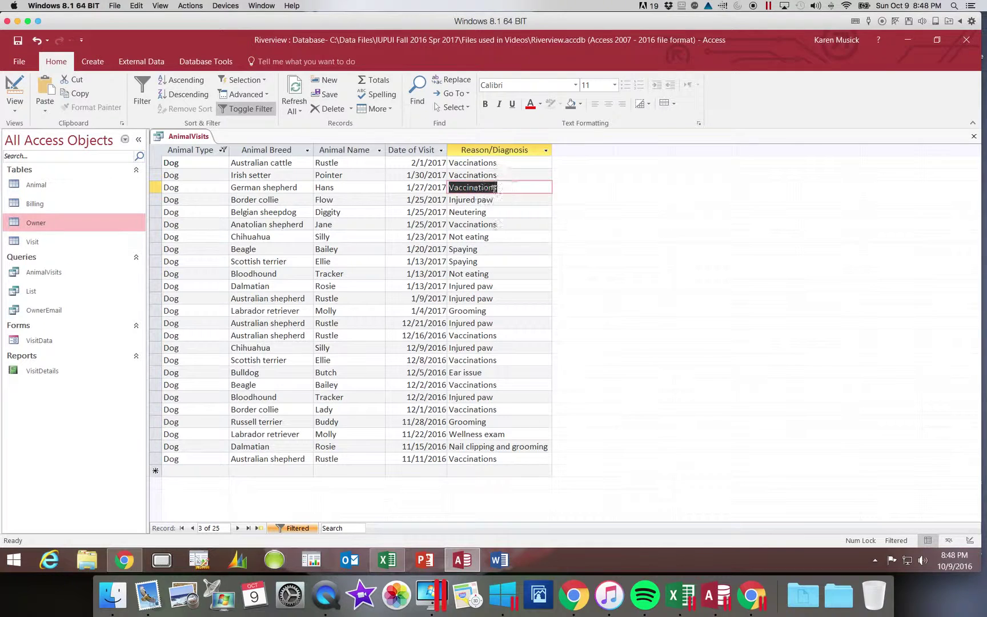
click(265, 86)
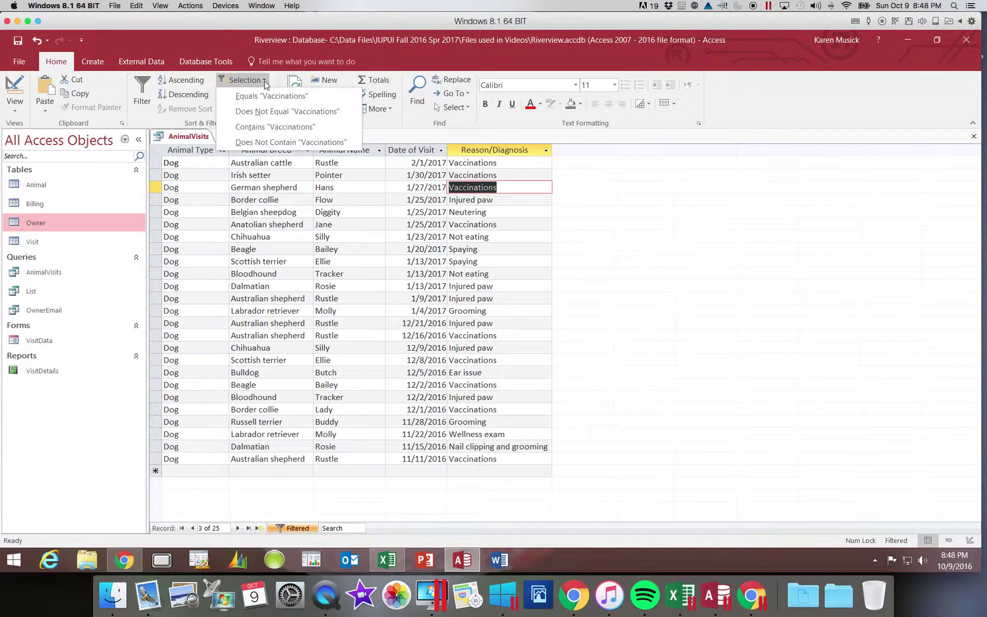
click(276, 126)
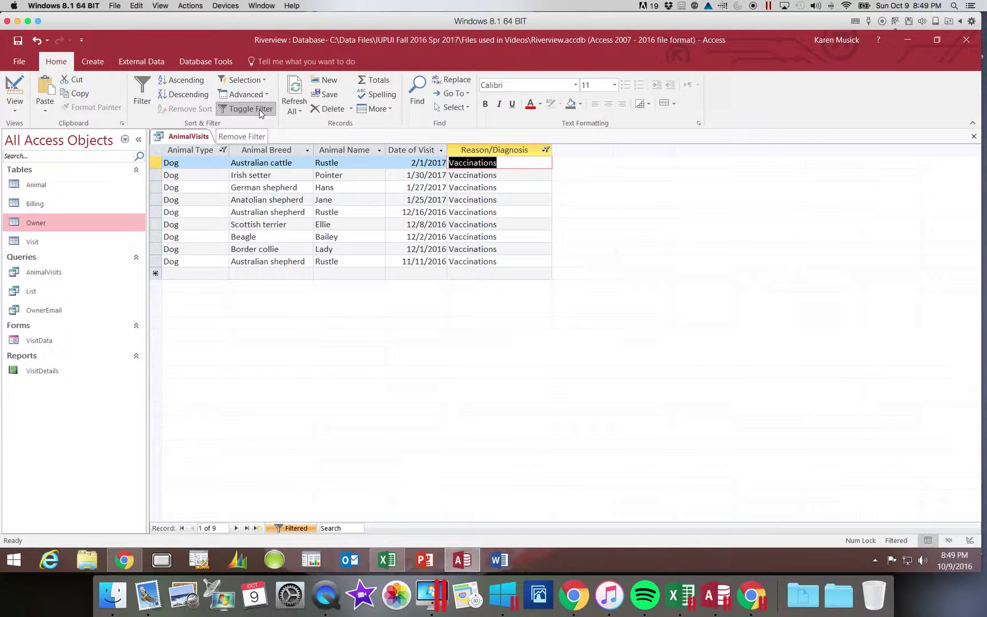
Step: Toggle the combined filter off and on, and leave it turned off
click(260, 112)
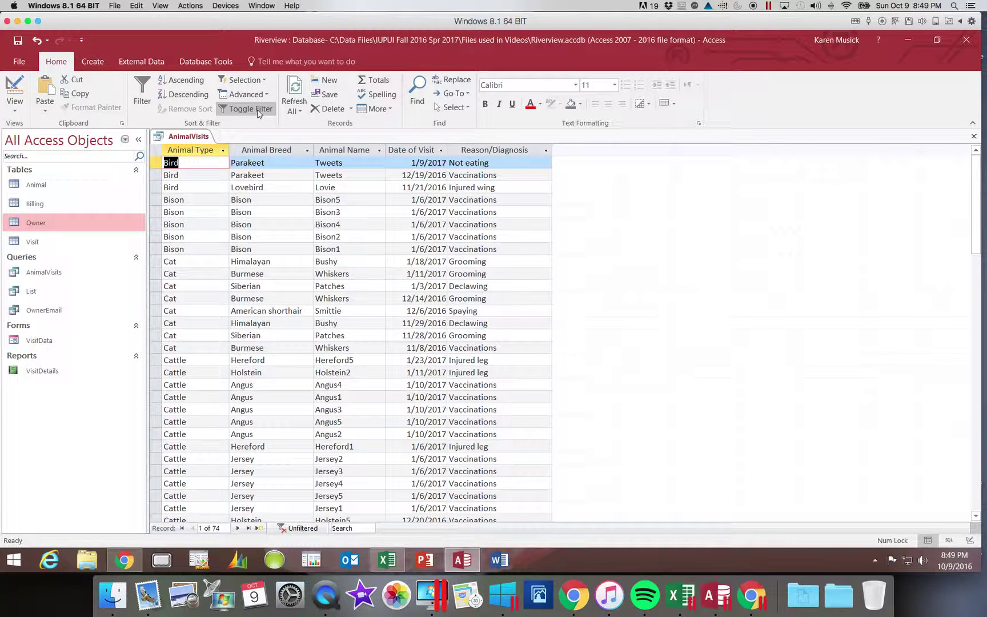
click(258, 112)
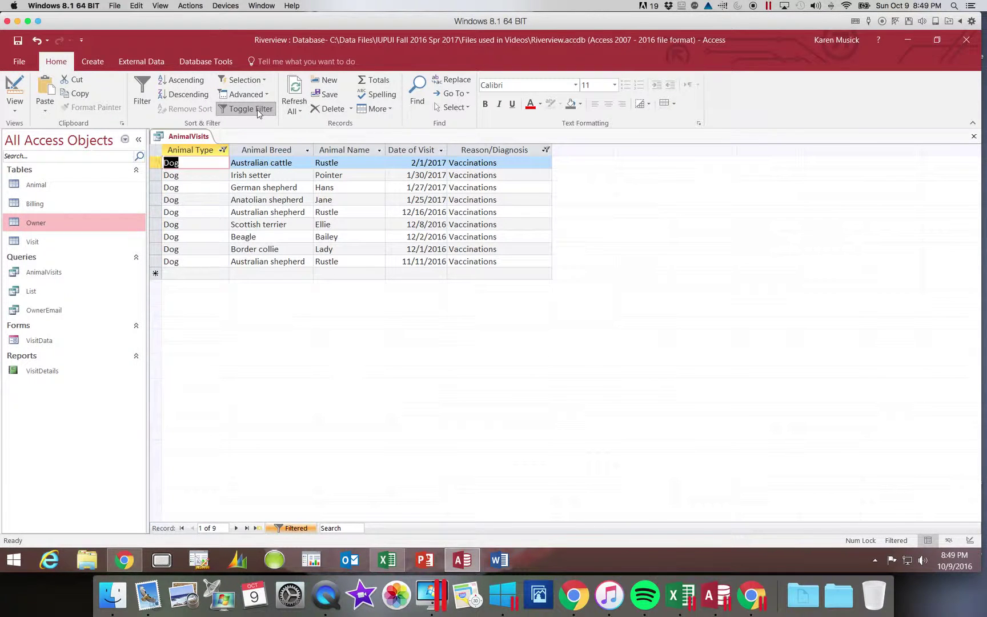
click(258, 111)
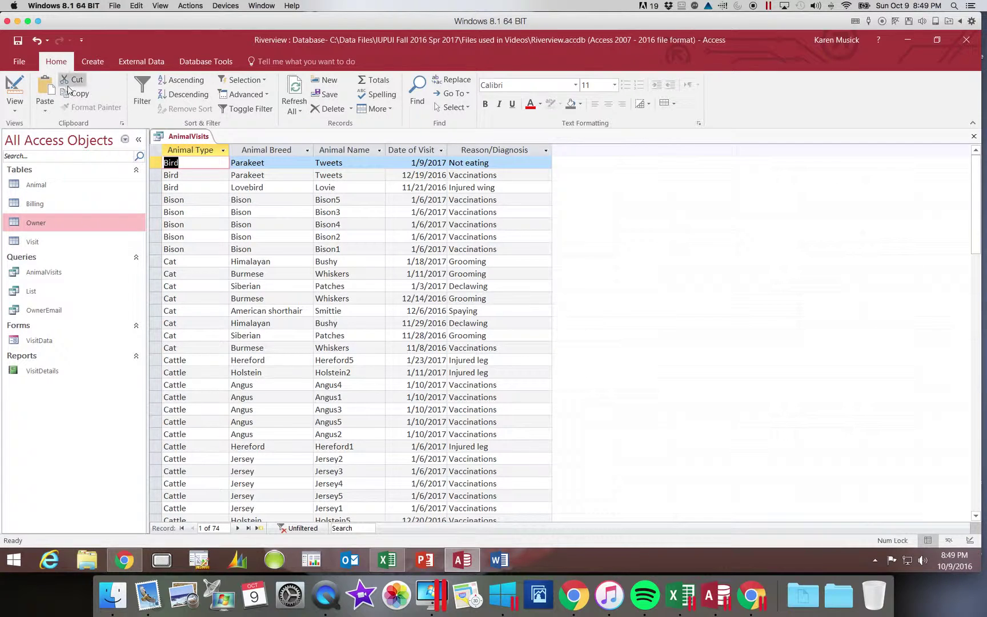
Step: Save the AnimalVisits query and close it
click(19, 43)
click(974, 139)
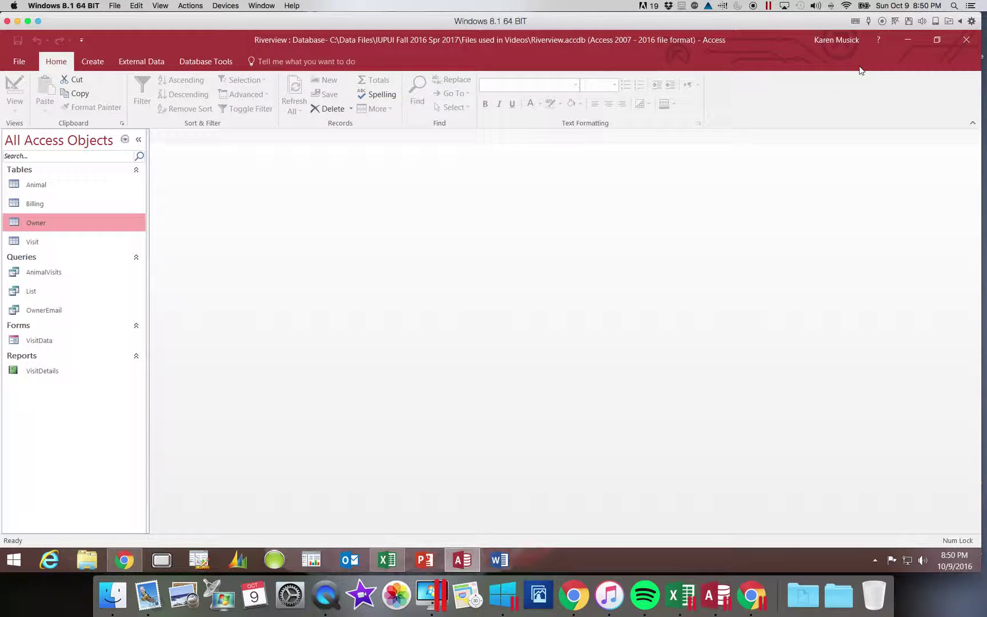